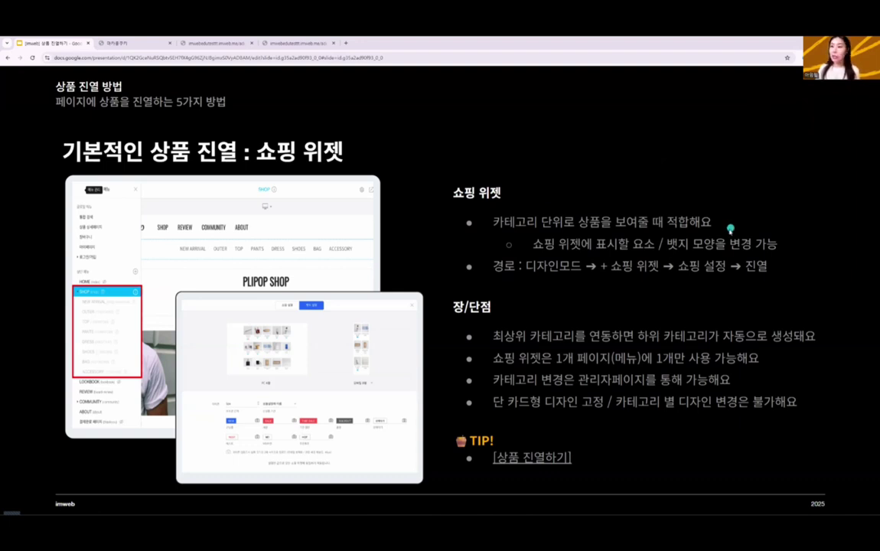
- Switch to the storefront site and look through the products in the shop's 마카롱 category
{"action": "left_click", "coordinate": [123, 42]}
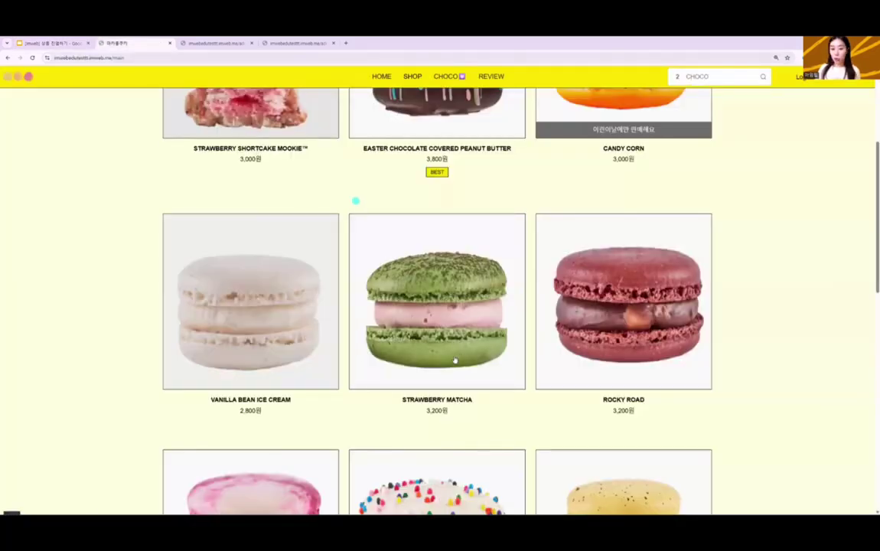
{"action": "scroll", "coordinate": [453, 358], "scroll_direction": "down", "scroll_amount": 2}
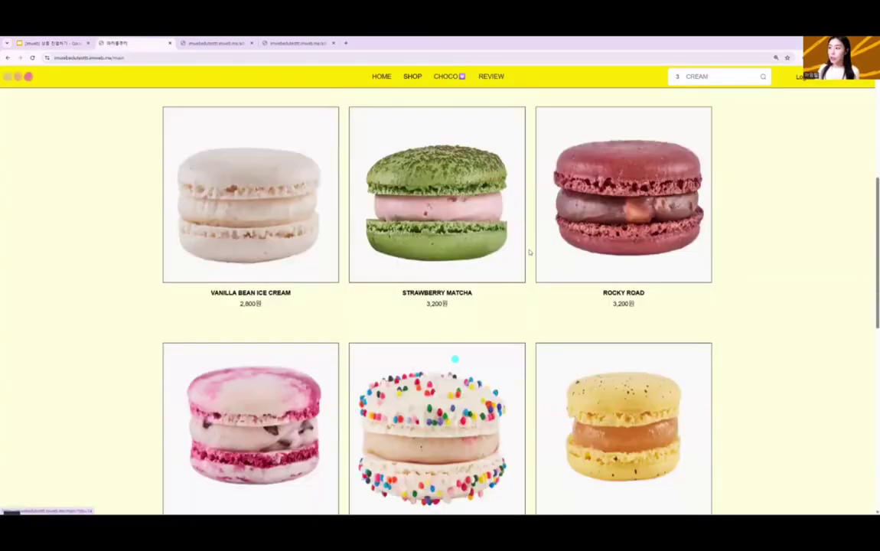
{"action": "scroll", "coordinate": [453, 358], "scroll_direction": "down", "scroll_amount": 1}
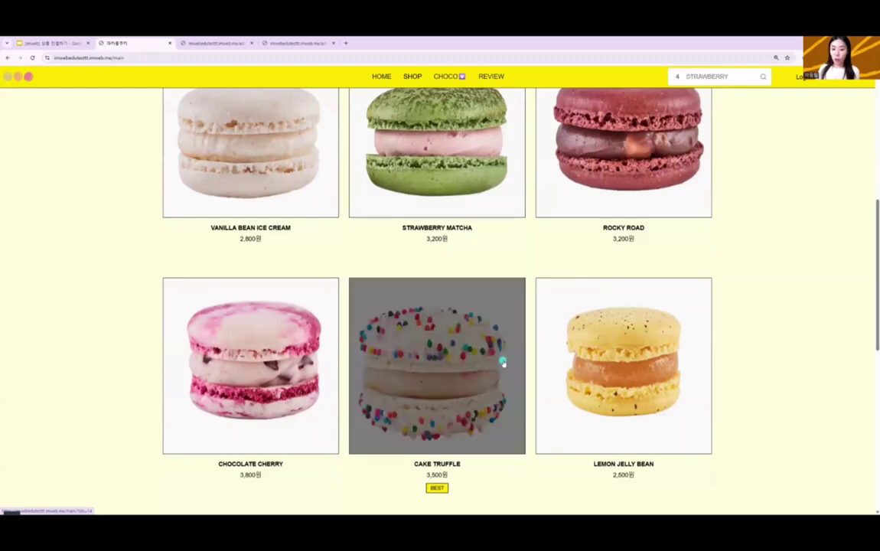
{"action": "scroll", "coordinate": [589, 253], "scroll_direction": "down", "scroll_amount": 2}
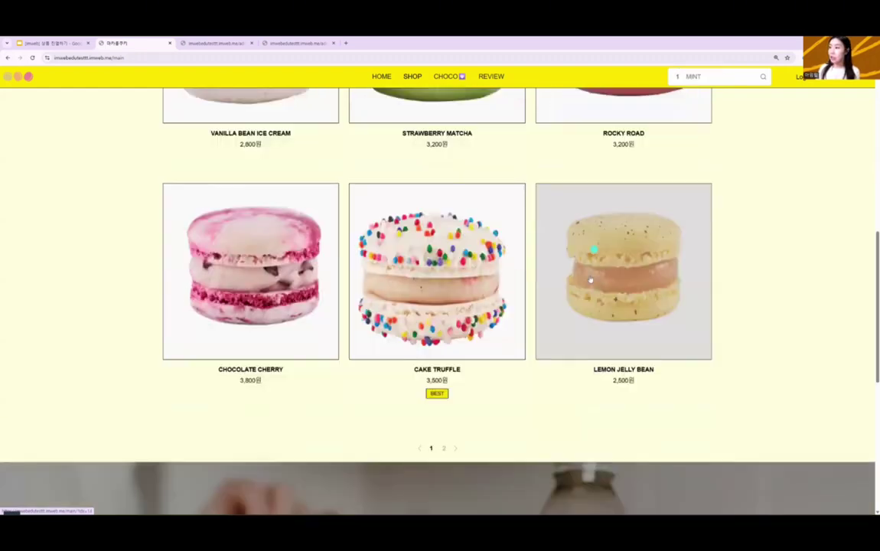
{"action": "scroll", "coordinate": [590, 282], "scroll_direction": "up", "scroll_amount": 7}
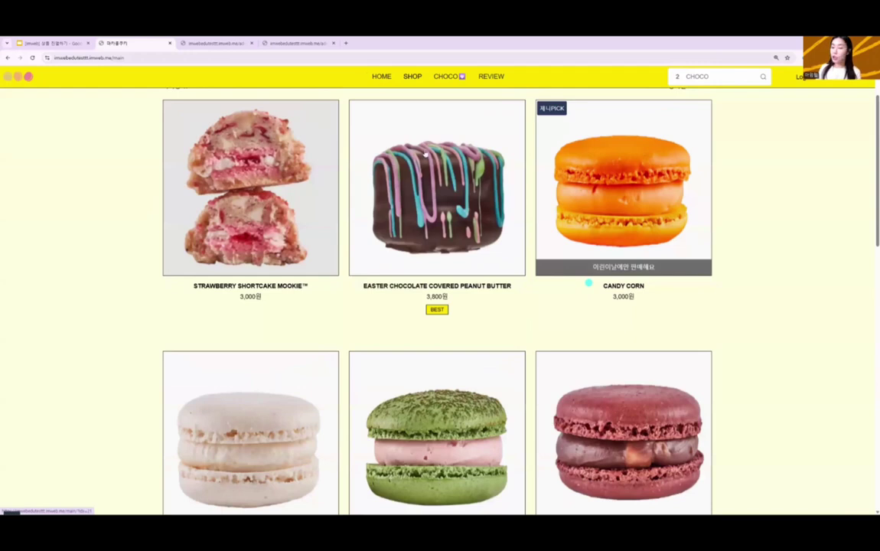
{"action": "mouse_move", "coordinate": [415, 79]}
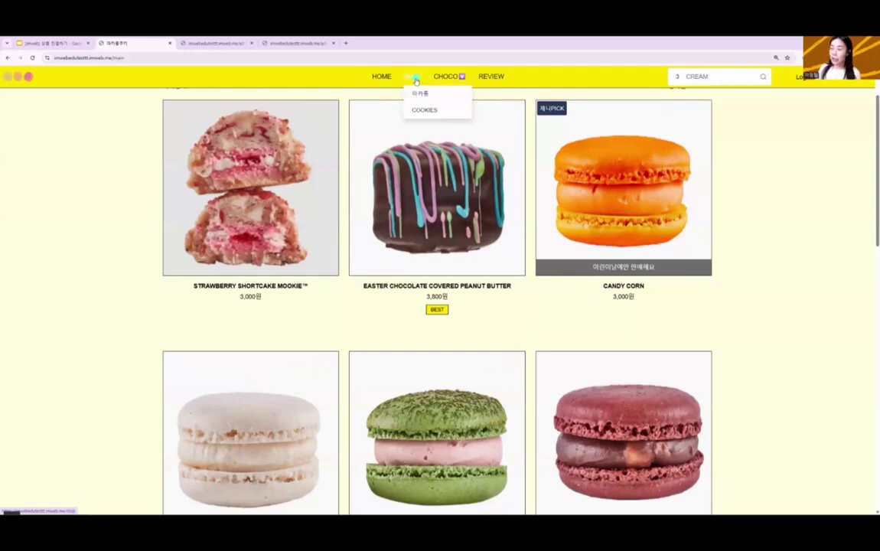
{"action": "left_click", "coordinate": [417, 92]}
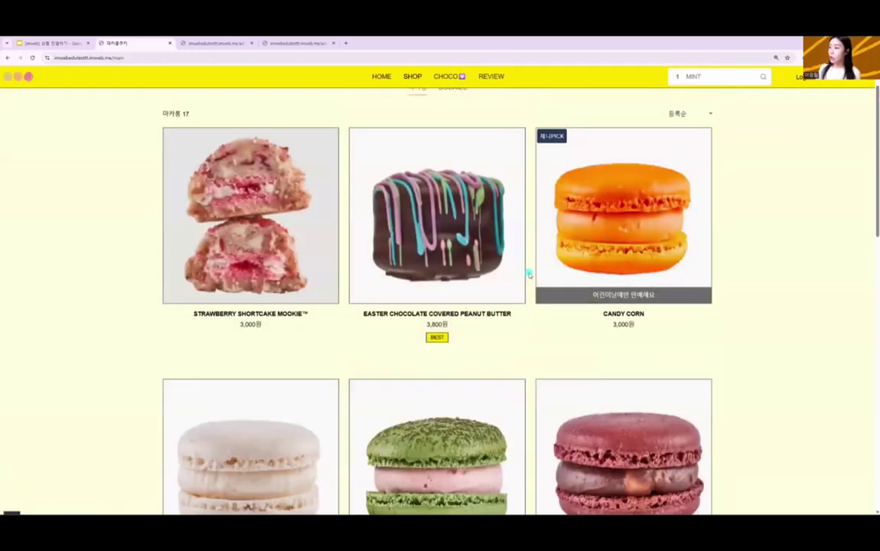
{"action": "scroll", "coordinate": [529, 274], "scroll_direction": "down", "scroll_amount": 5}
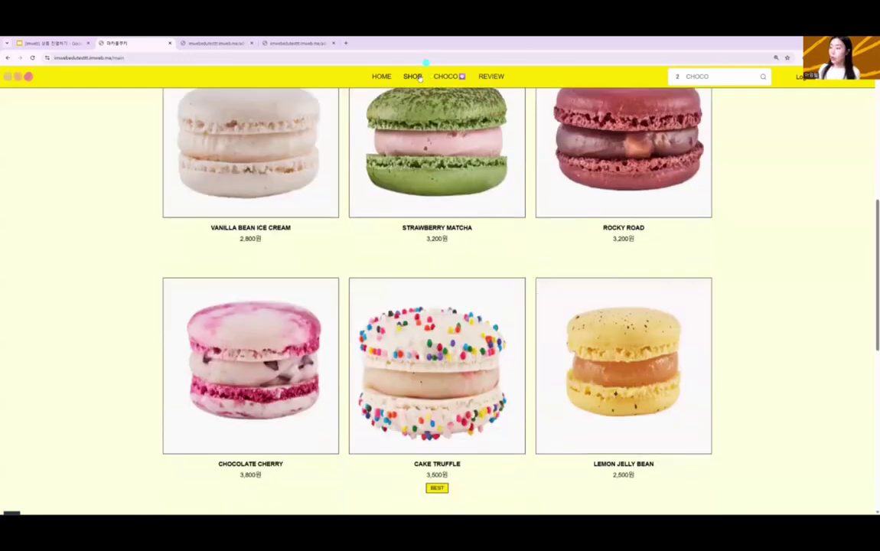
- Open the shop's COOKIES category on the storefront and look through its products
{"action": "mouse_move", "coordinate": [419, 76]}
{"action": "left_click", "coordinate": [424, 111]}
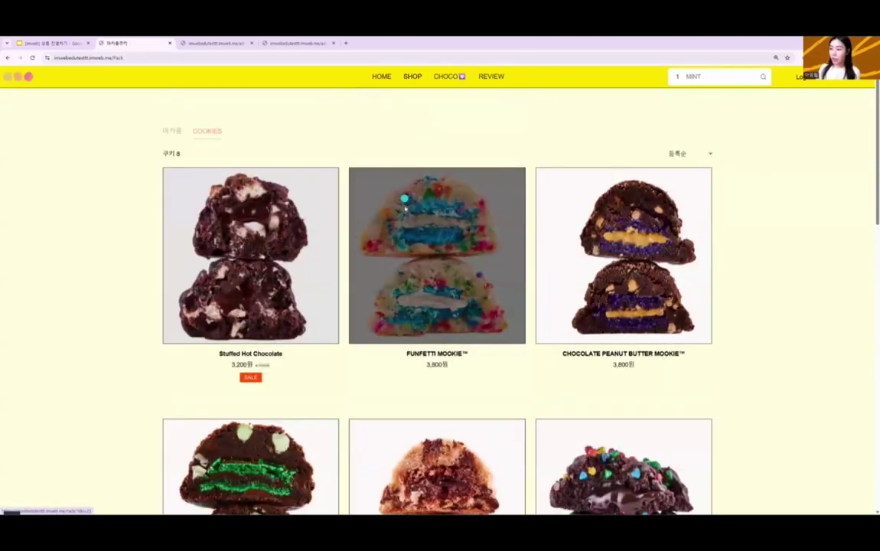
{"action": "scroll", "coordinate": [405, 209], "scroll_direction": "down", "scroll_amount": 3}
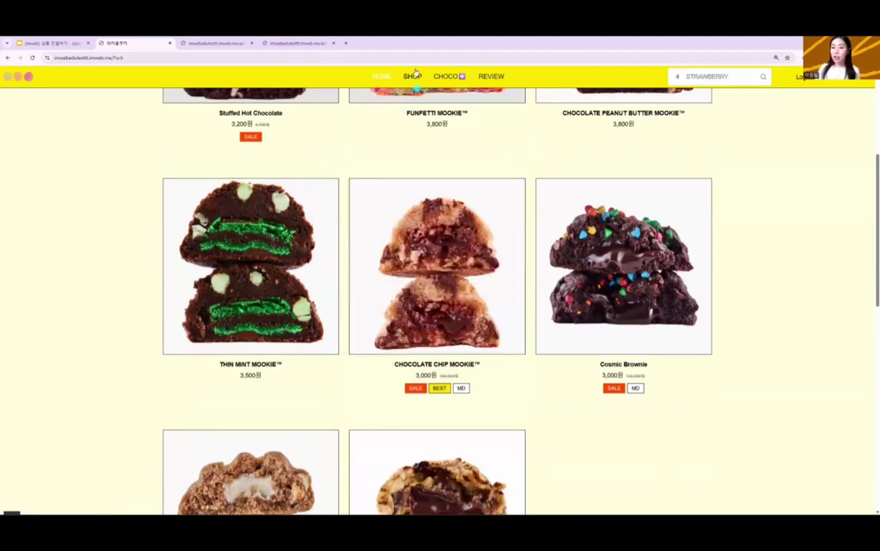
{"action": "mouse_move", "coordinate": [413, 77]}
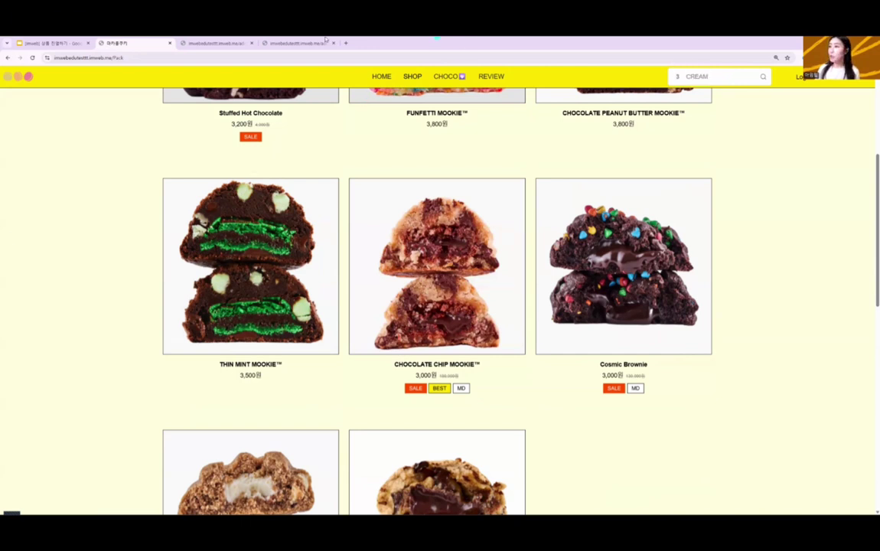
- Switch to the site's design mode and try to add a second 쇼핑 widget to the 마카롱 page
{"action": "left_click", "coordinate": [299, 43]}
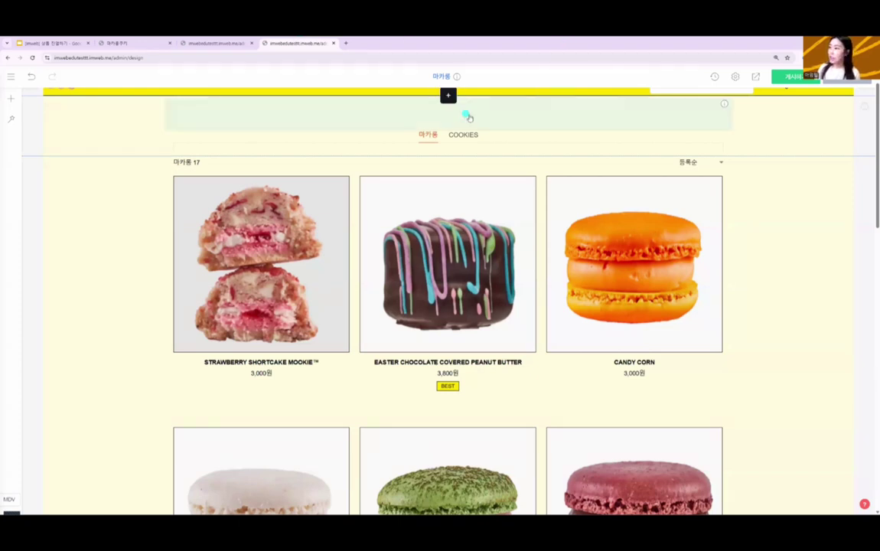
{"action": "scroll", "coordinate": [464, 115], "scroll_direction": "up", "scroll_amount": 1}
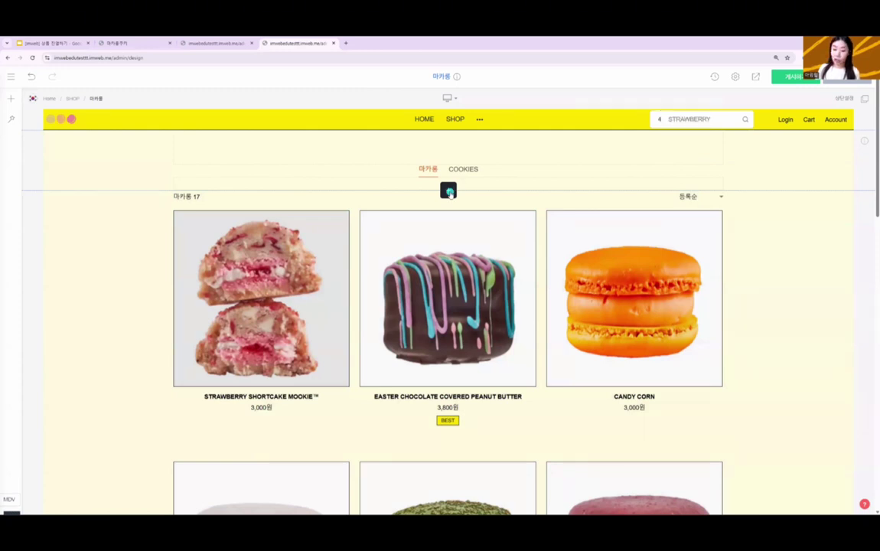
{"action": "left_click", "coordinate": [448, 191]}
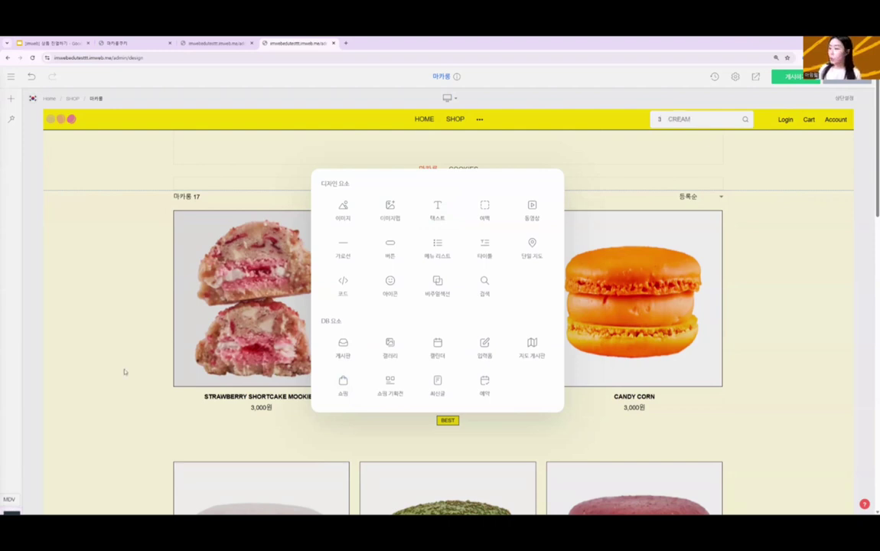
{"action": "left_click", "coordinate": [340, 388]}
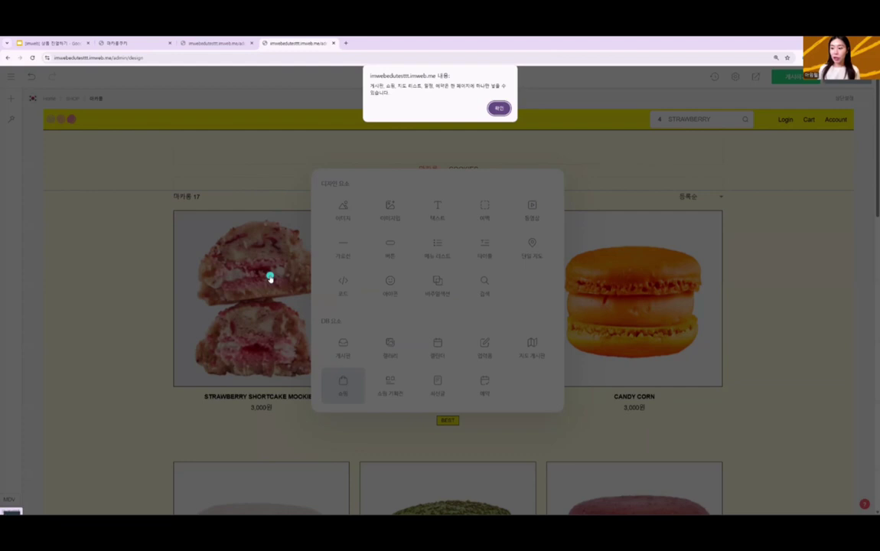
{"action": "left_click", "coordinate": [104, 312]}
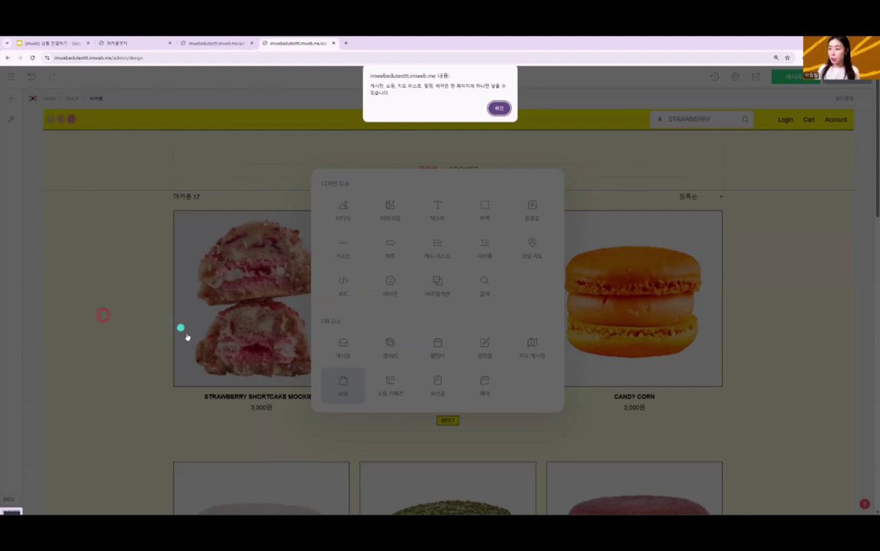
{"action": "left_click", "coordinate": [507, 112]}
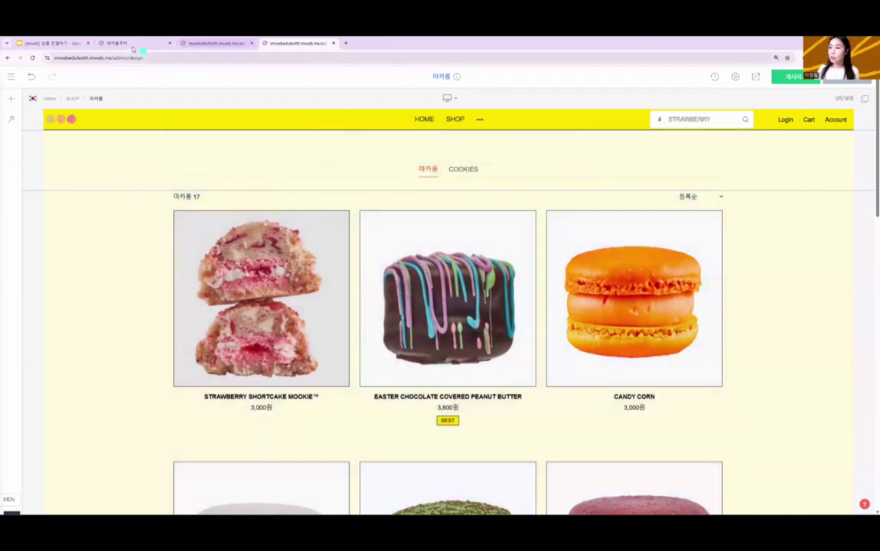
- Switch to the site's admin page and open the product list of the shopping section
{"action": "left_click", "coordinate": [201, 40]}
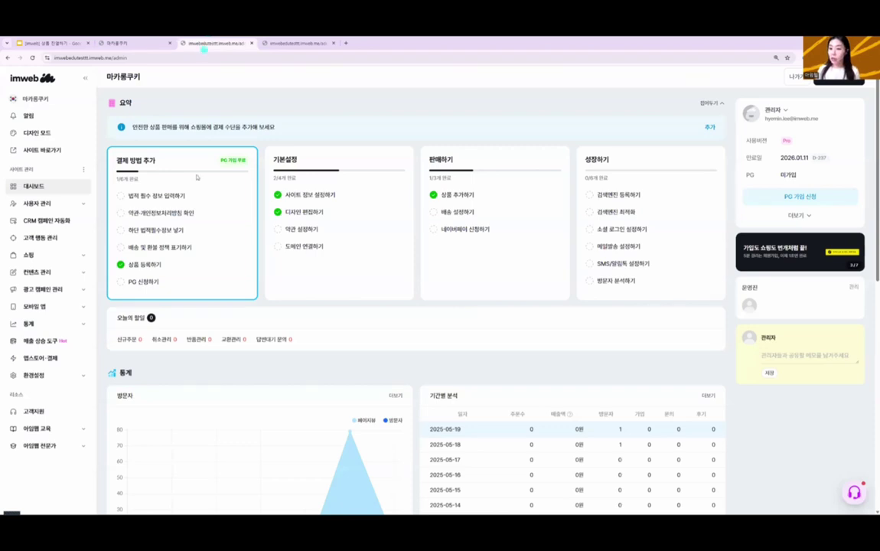
{"action": "left_click", "coordinate": [34, 256]}
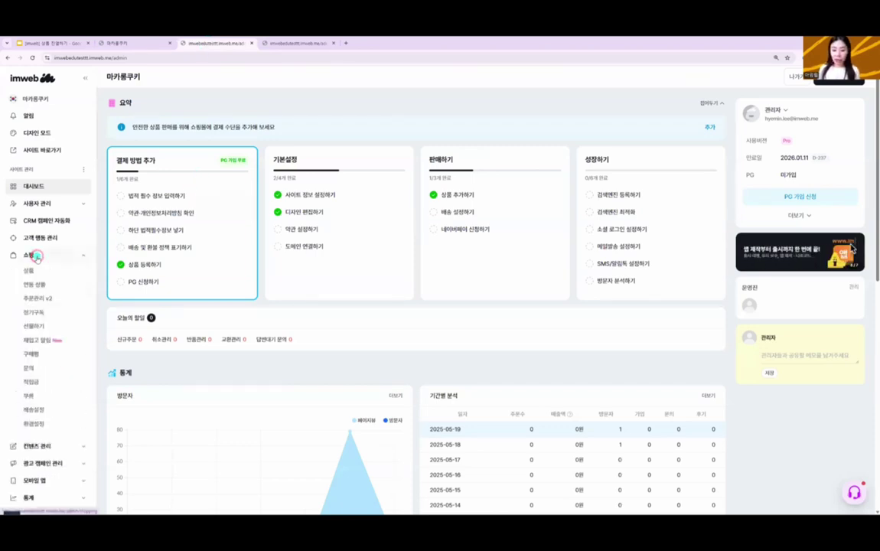
{"action": "left_click", "coordinate": [35, 271]}
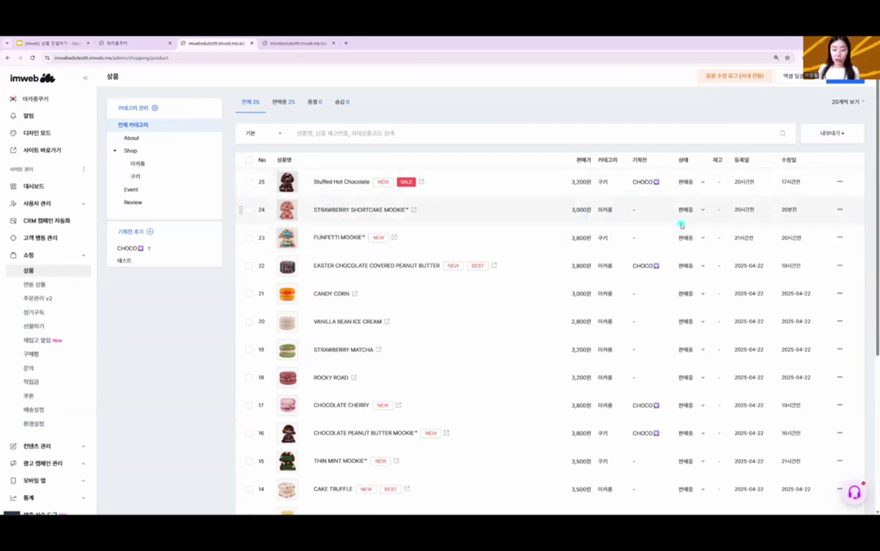
- Change the category of STRAWBERRY SHORTCAKE MOOKIE™ from 마카롱 to 쿠키 and save the product
{"action": "left_click", "coordinate": [368, 210]}
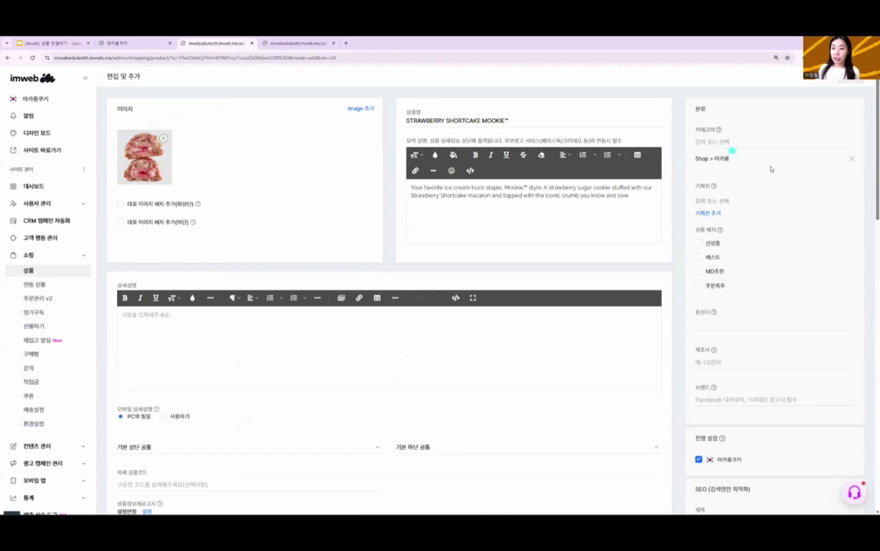
{"action": "left_click", "coordinate": [852, 161]}
{"action": "left_click", "coordinate": [735, 141]}
{"action": "left_click", "coordinate": [753, 194]}
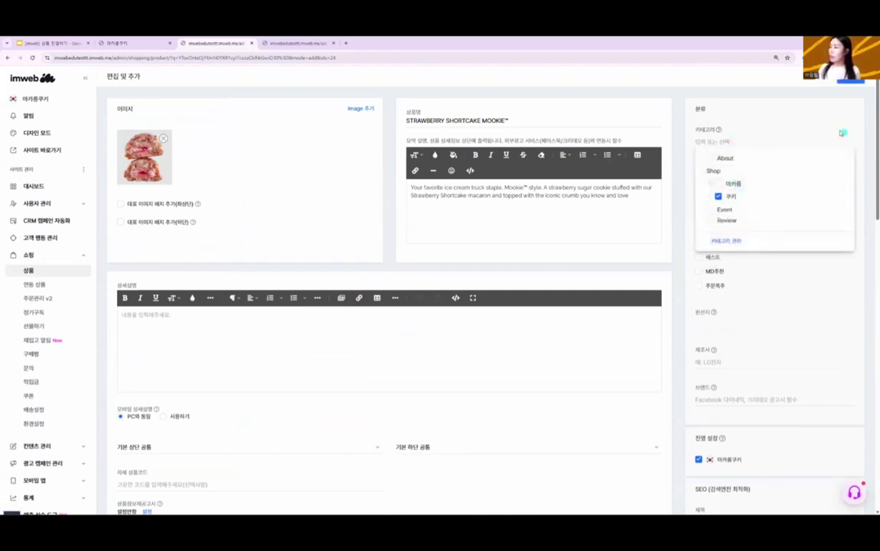
{"action": "left_click", "coordinate": [835, 127]}
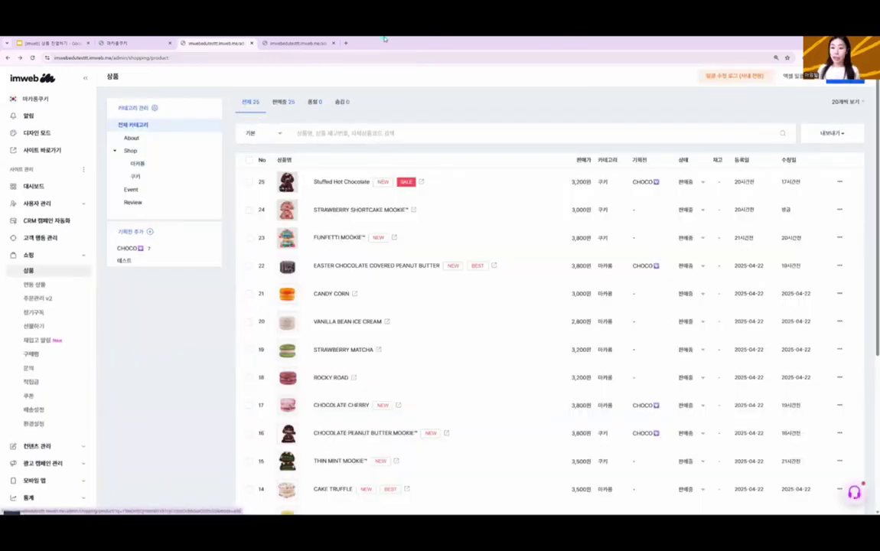
- Reload the storefront's COOKIES page to check the products displayed in the category
{"action": "left_click", "coordinate": [133, 40]}
{"action": "scroll", "coordinate": [345, 323], "scroll_direction": "up", "scroll_amount": 2}
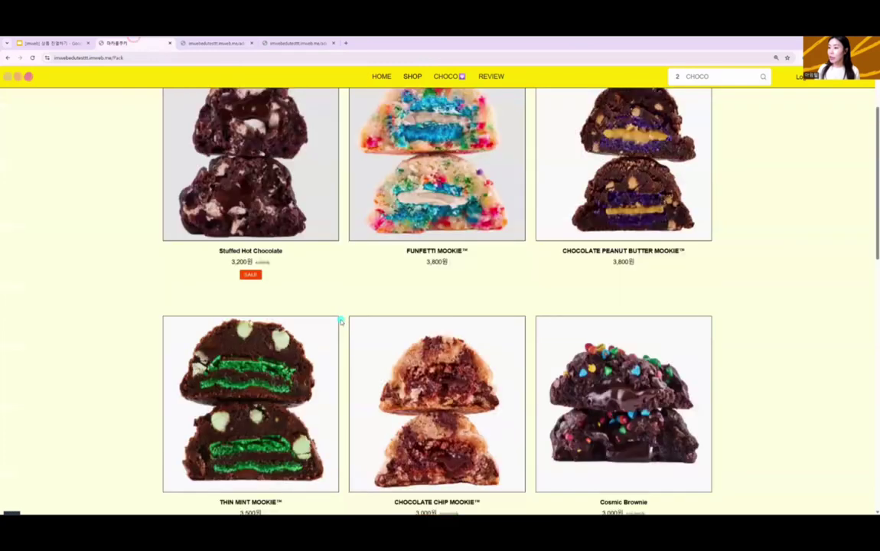
{"action": "scroll", "coordinate": [352, 346], "scroll_direction": "up", "scroll_amount": 2}
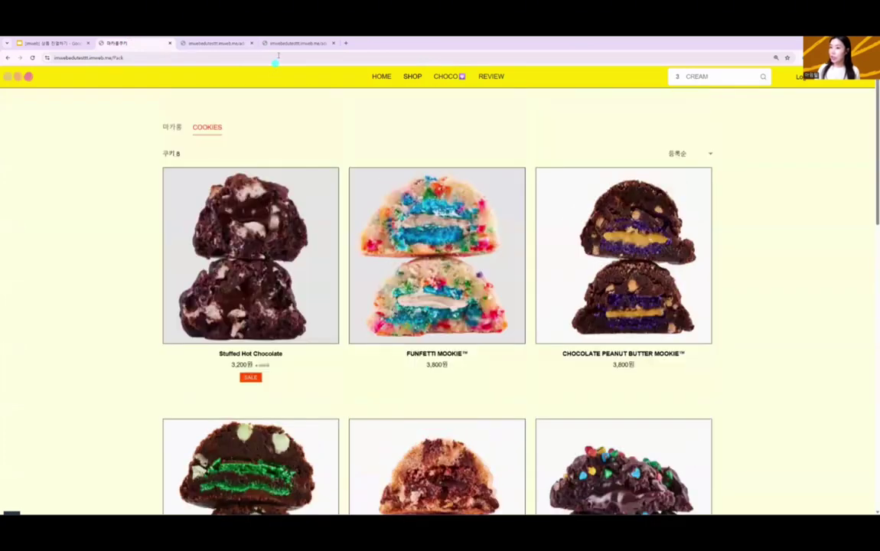
{"action": "left_click", "coordinate": [278, 56]}
{"action": "key", "text": "Return"}
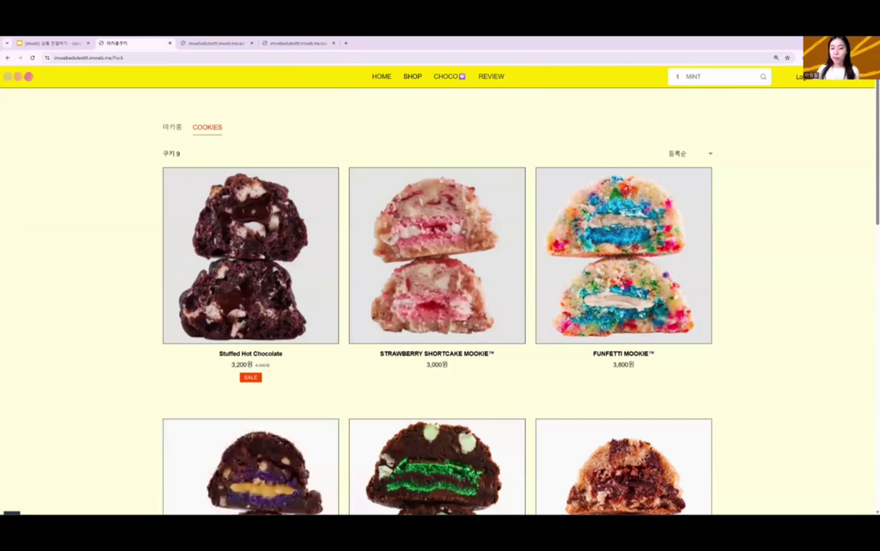
- Review the 쇼핑 위젯 구성 TIP slide, and highlight the recommended image size and format in the admin's new product form
{"action": "left_click", "coordinate": [54, 43]}
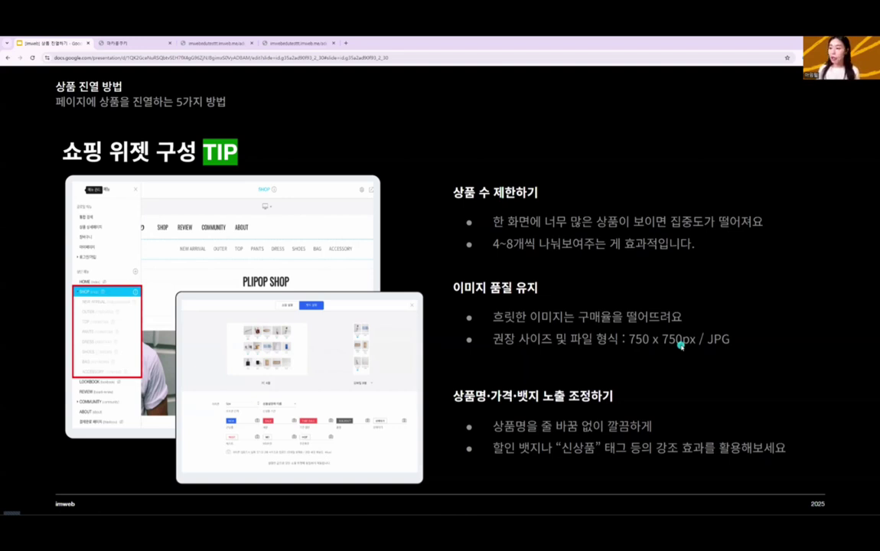
{"action": "left_click", "coordinate": [211, 43]}
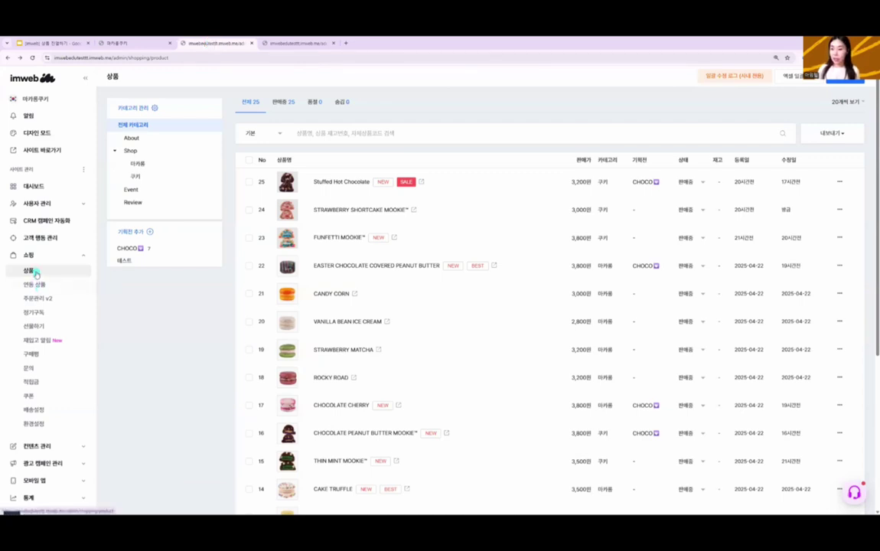
{"action": "left_click", "coordinate": [844, 77]}
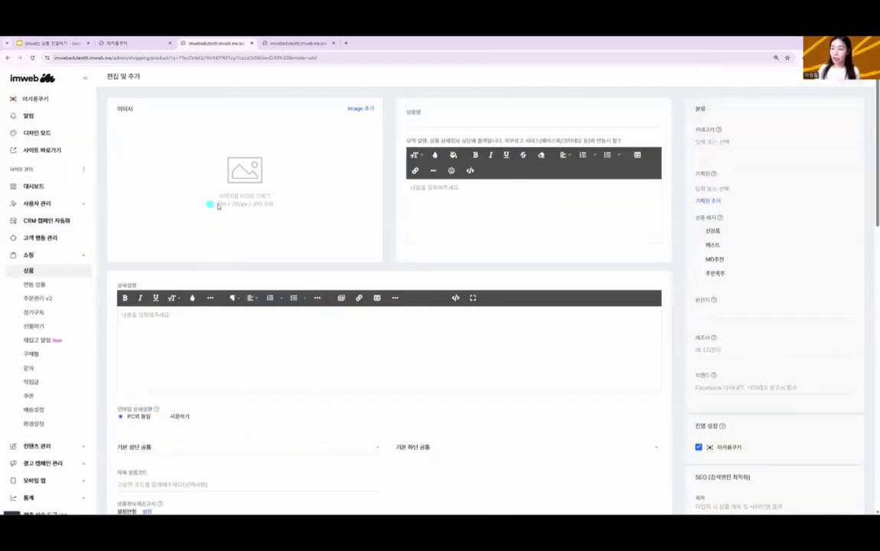
{"action": "left_click_drag", "start_coordinate": [209, 203], "coordinate": [303, 205]}
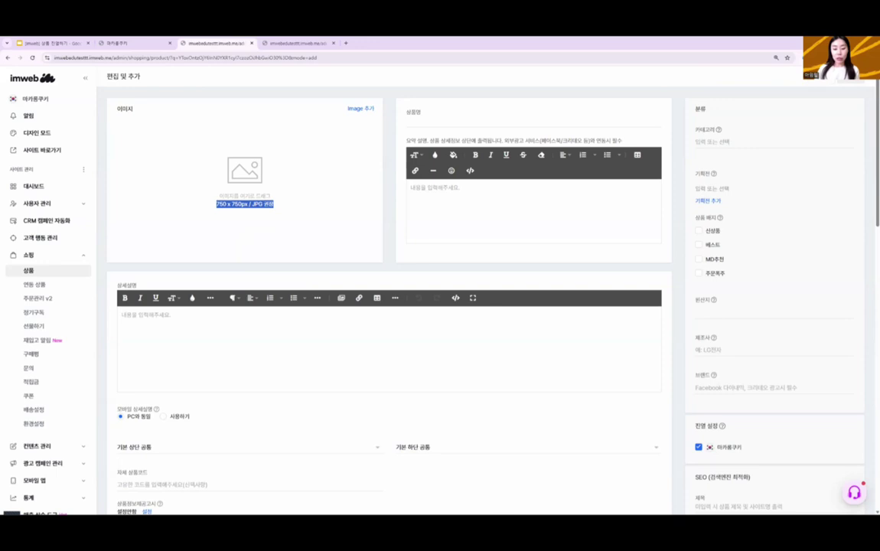
- Advance the presentation to the slide 상위 카테고리마다 개별 디자인하기 and view the product display on the storefront's CHOCO page
{"action": "left_click", "coordinate": [22, 42]}
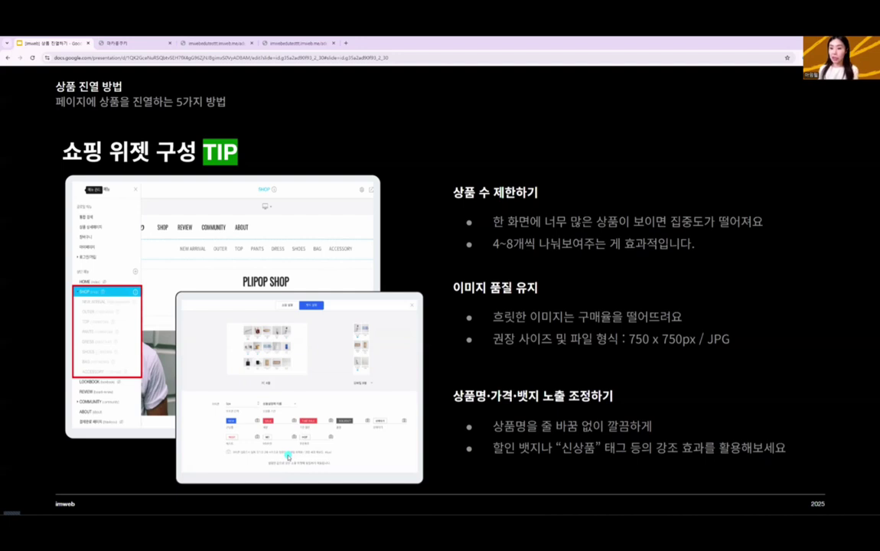
{"action": "key", "text": "Right"}
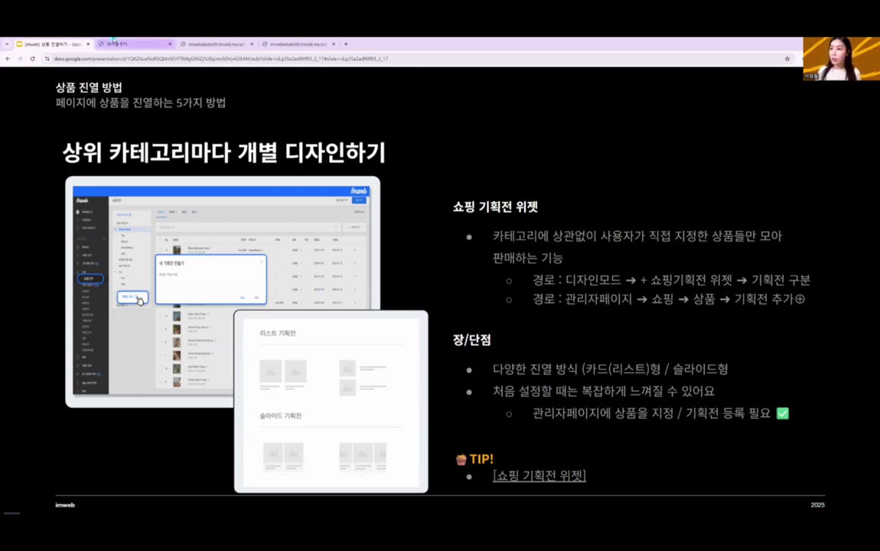
{"action": "left_click", "coordinate": [114, 44]}
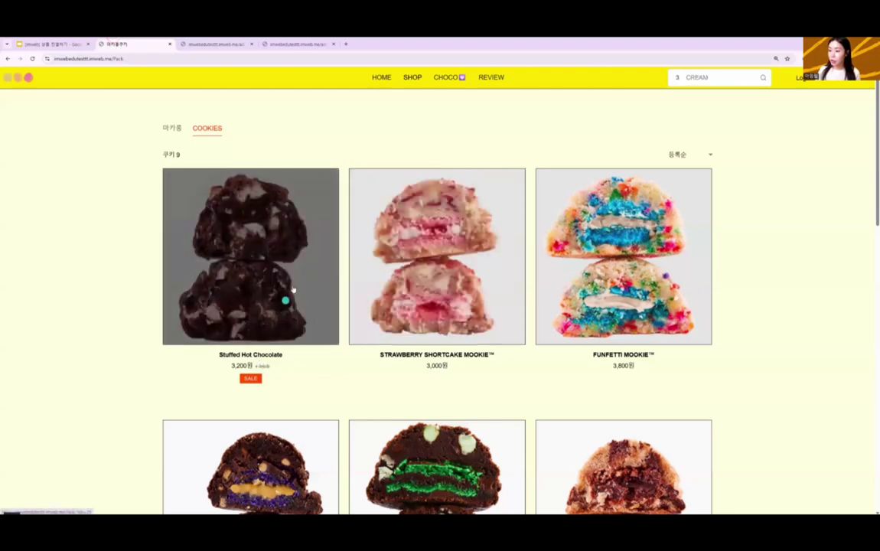
{"action": "scroll", "coordinate": [383, 413], "scroll_direction": "down", "scroll_amount": 1}
{"action": "scroll", "coordinate": [398, 427], "scroll_direction": "down", "scroll_amount": 1}
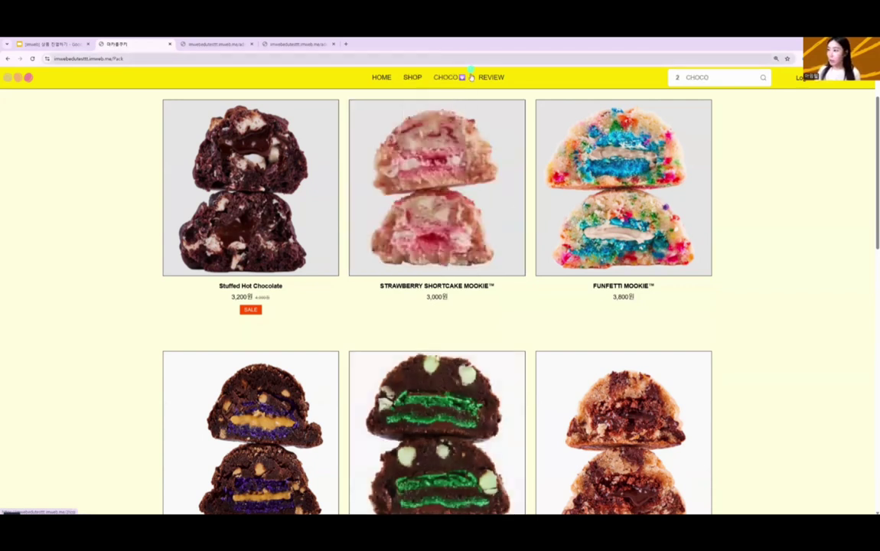
{"action": "left_click", "coordinate": [453, 78]}
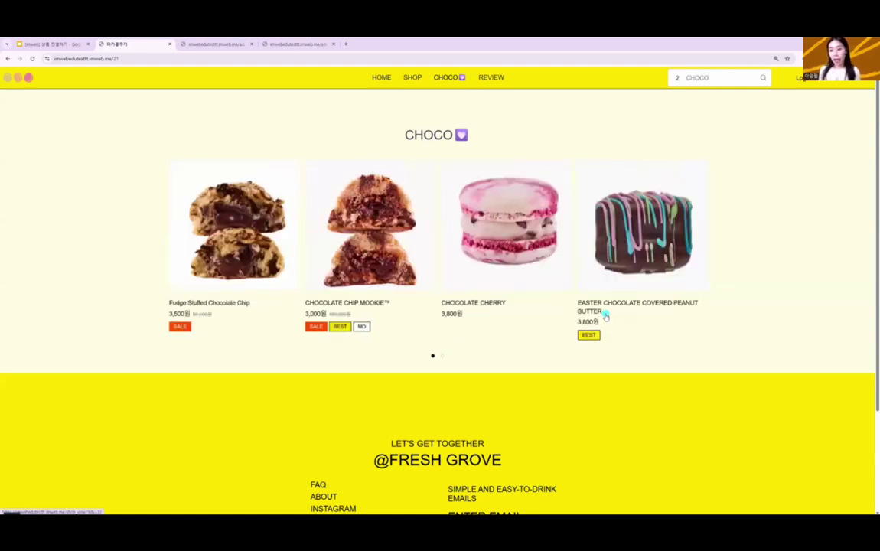
- Browse the product slider on the storefront's CHOCO page and compare it with the product list on the 마카롱 page
{"action": "left_click_drag", "start_coordinate": [604, 316], "coordinate": [117, 311]}
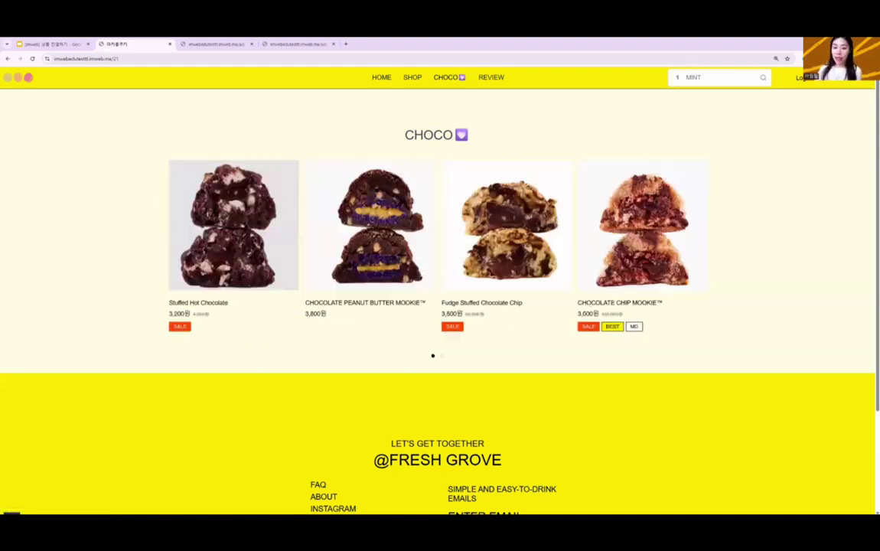
{"action": "mouse_move", "coordinate": [414, 84]}
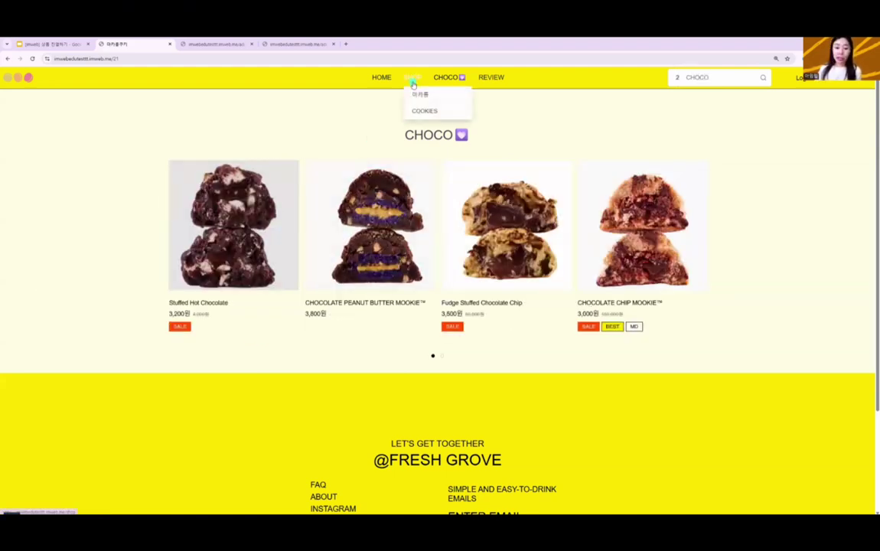
{"action": "left_click", "coordinate": [415, 93]}
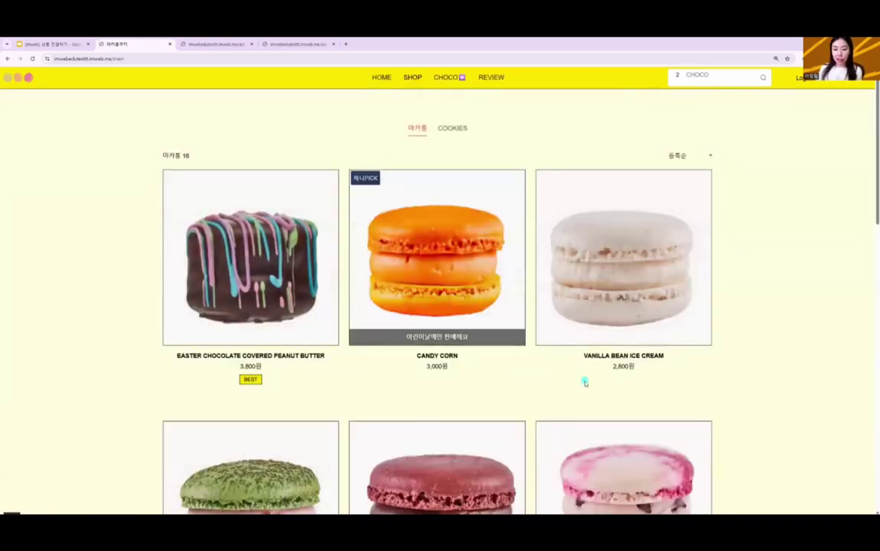
{"action": "left_click", "coordinate": [451, 77]}
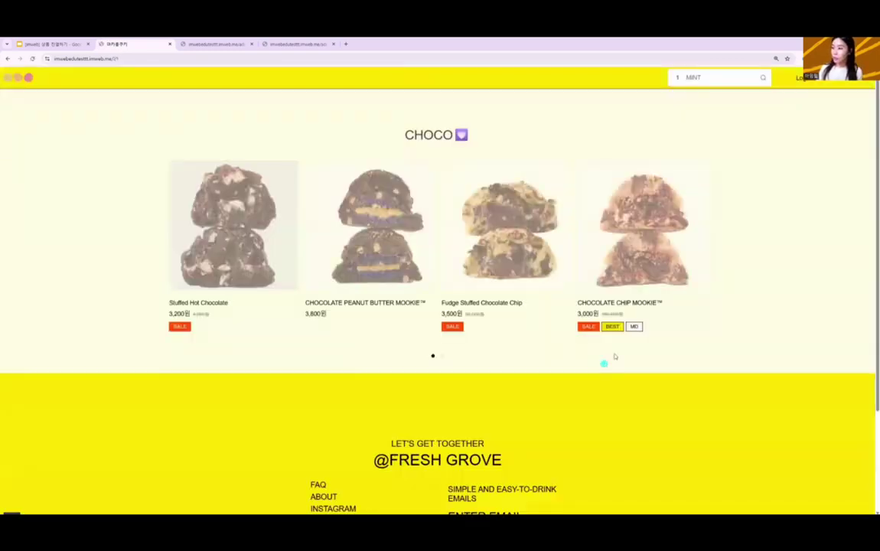
{"action": "left_click_drag", "start_coordinate": [597, 260], "coordinate": [277, 311]}
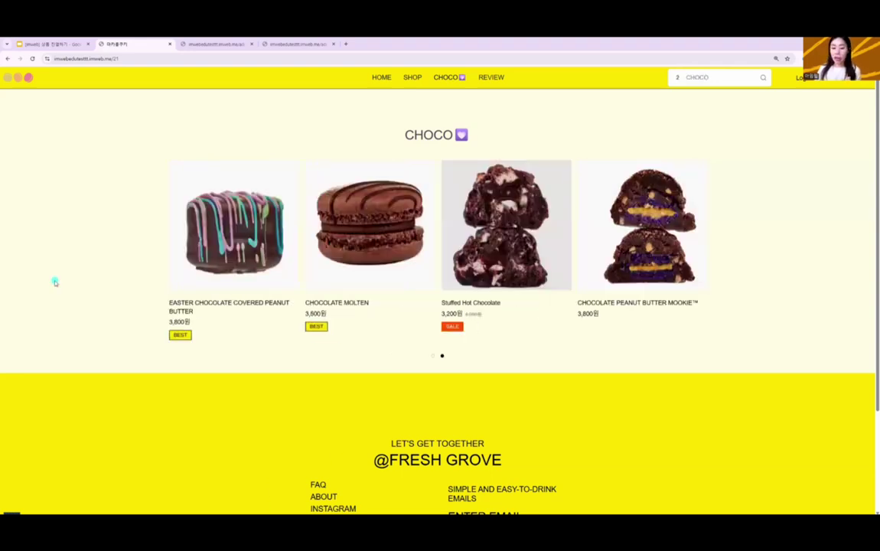
- Create a new 기획전 named 20250520 from the product management page of the admin site
{"action": "left_click", "coordinate": [63, 42]}
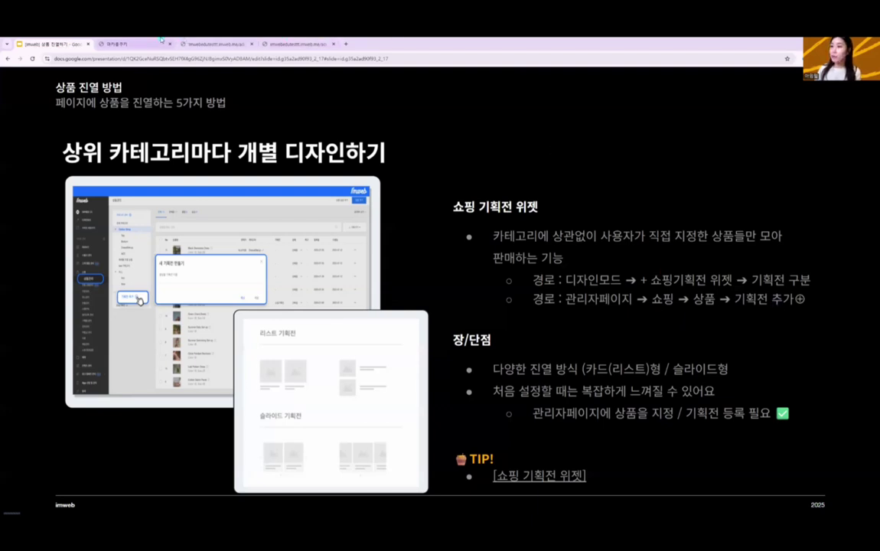
{"action": "left_click", "coordinate": [203, 44]}
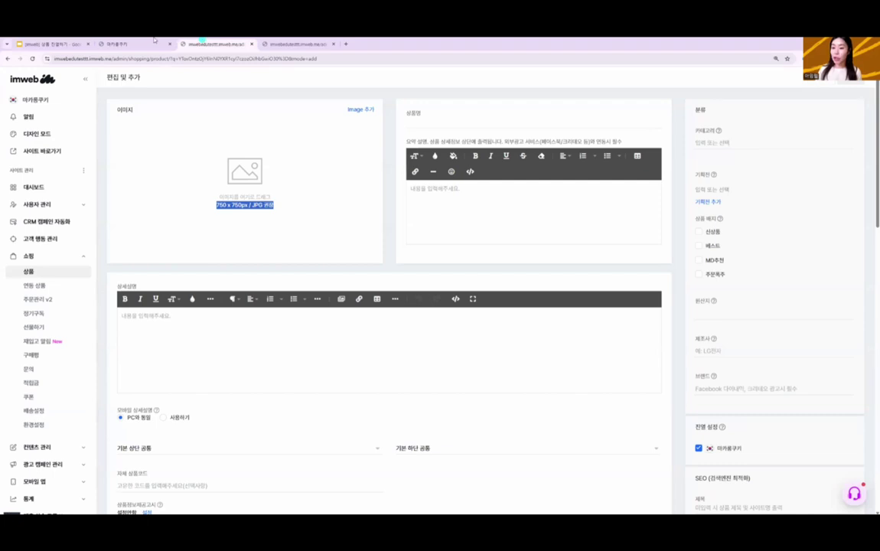
{"action": "scroll", "coordinate": [141, 118], "scroll_direction": "down", "scroll_amount": 1}
{"action": "left_click", "coordinate": [39, 272]}
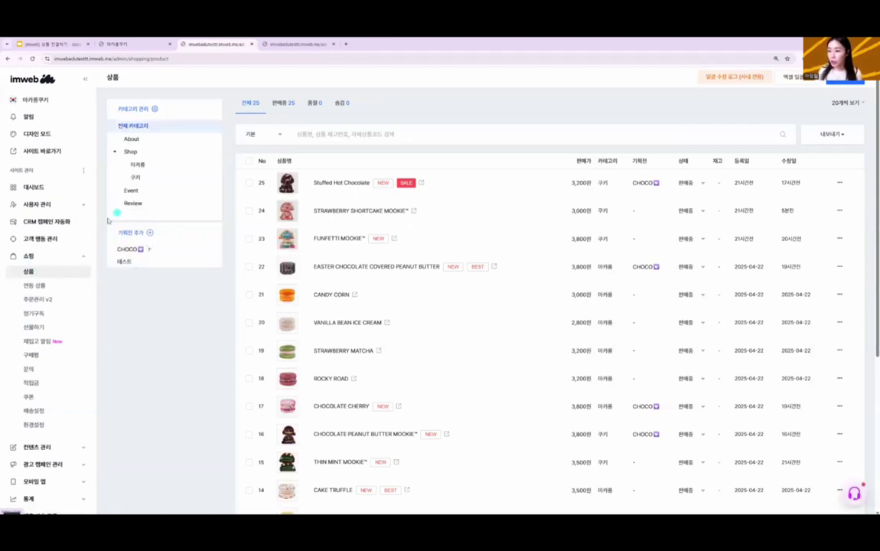
{"action": "left_click", "coordinate": [150, 233]}
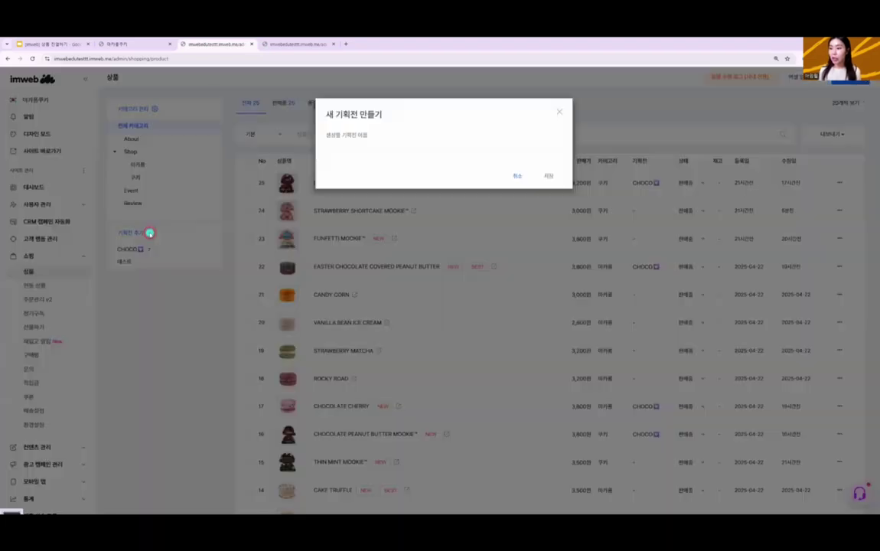
{"action": "left_click", "coordinate": [399, 140]}
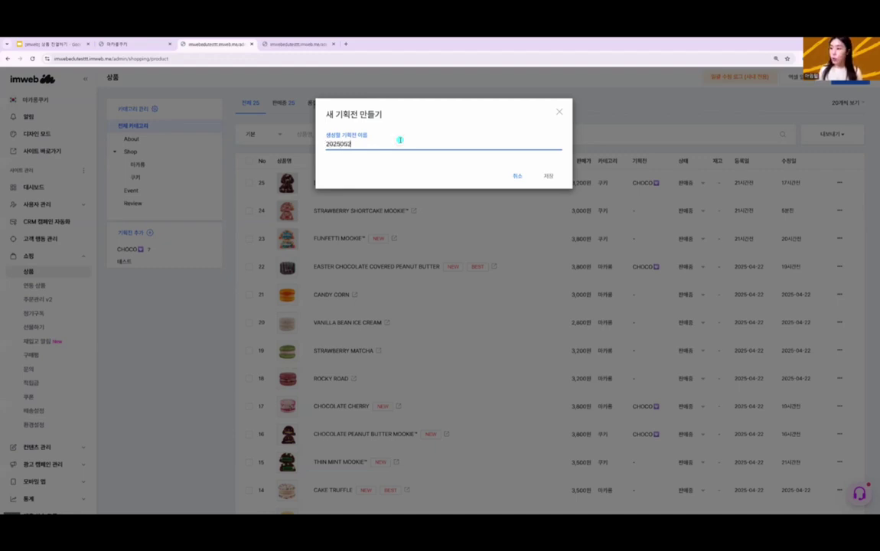
{"action": "left_click", "coordinate": [549, 176]}
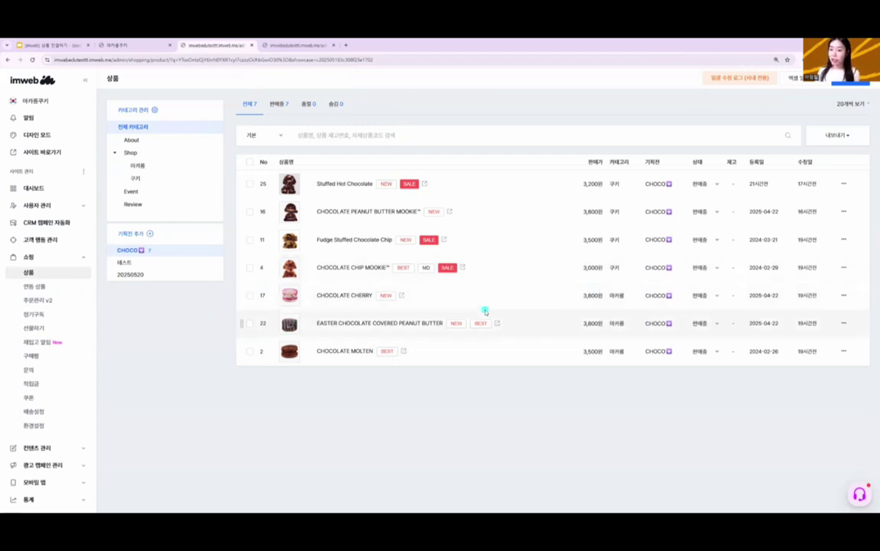
- Add a 쇼핑 기획전 widget directly below the title of the CHOCO page in design mode
{"action": "left_click", "coordinate": [277, 44]}
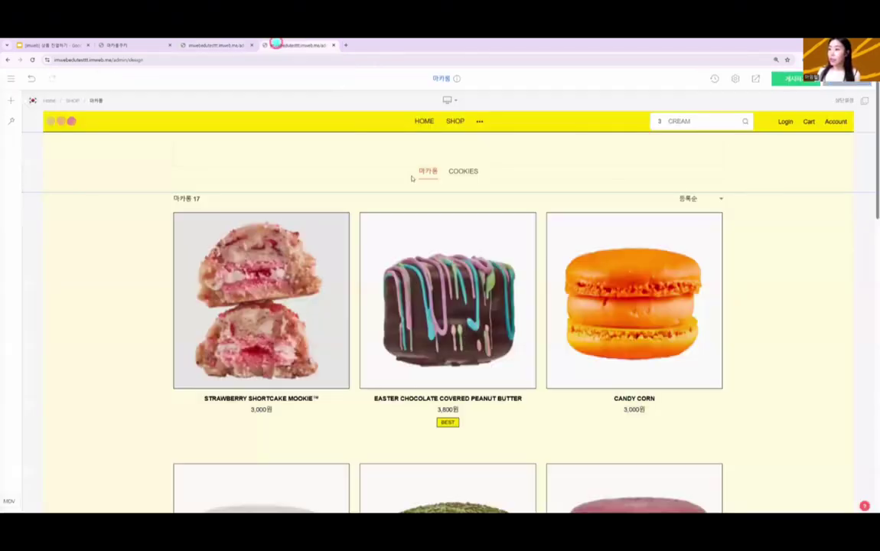
{"action": "mouse_move", "coordinate": [479, 122]}
{"action": "left_click", "coordinate": [461, 138]}
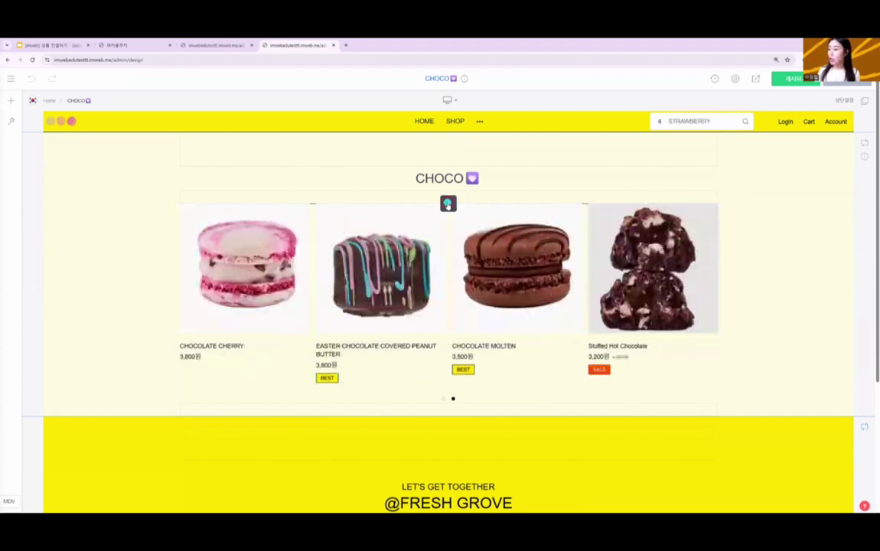
{"action": "left_click", "coordinate": [449, 203]}
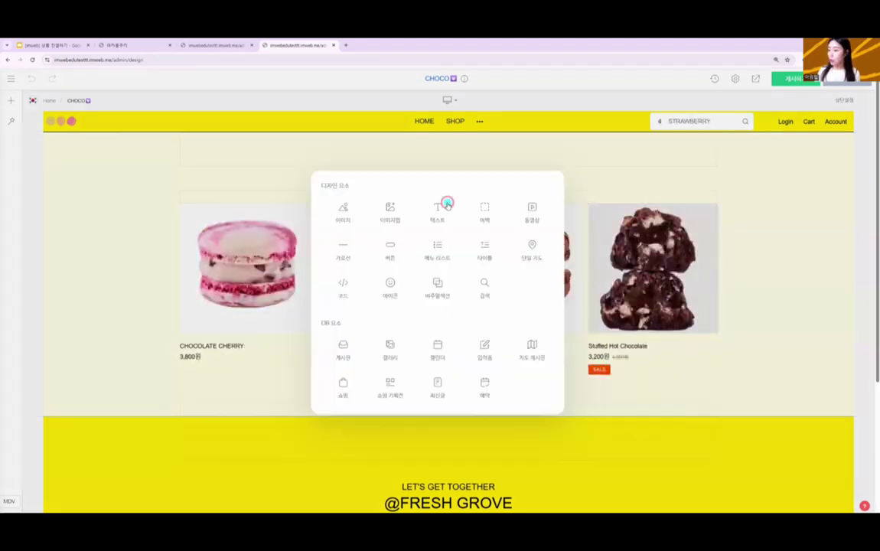
{"action": "left_click", "coordinate": [395, 395]}
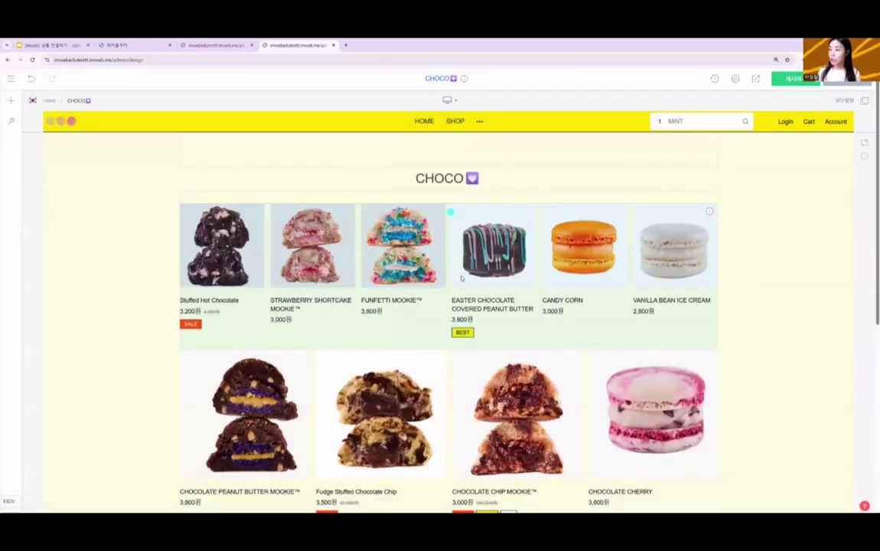
- Open the settings of the added 쇼핑 기획전 widget and view the choices for 기획전 구분
{"action": "right_click", "coordinate": [476, 238]}
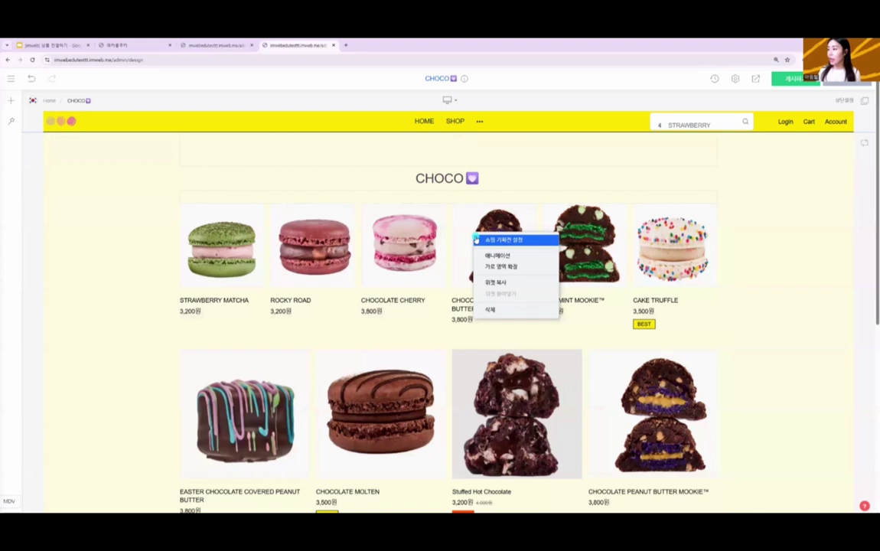
{"action": "left_click", "coordinate": [485, 239]}
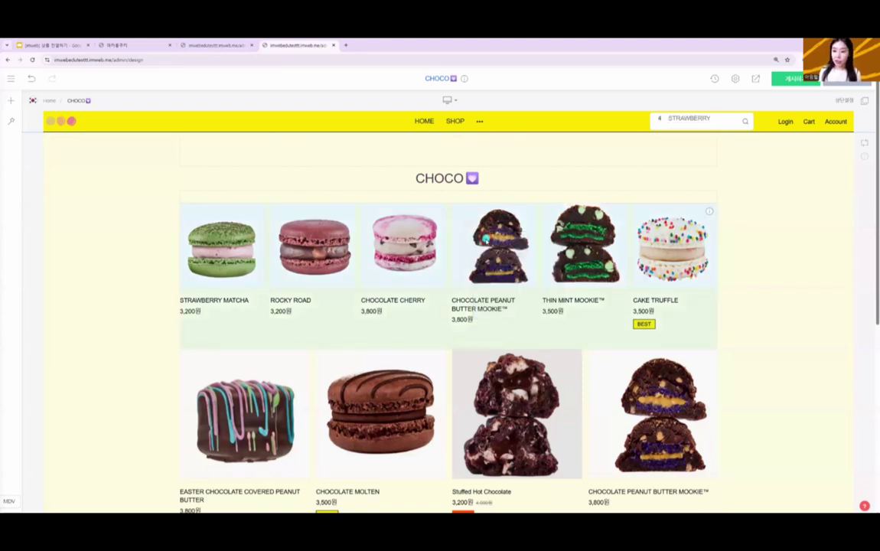
{"action": "double_click", "coordinate": [486, 239]}
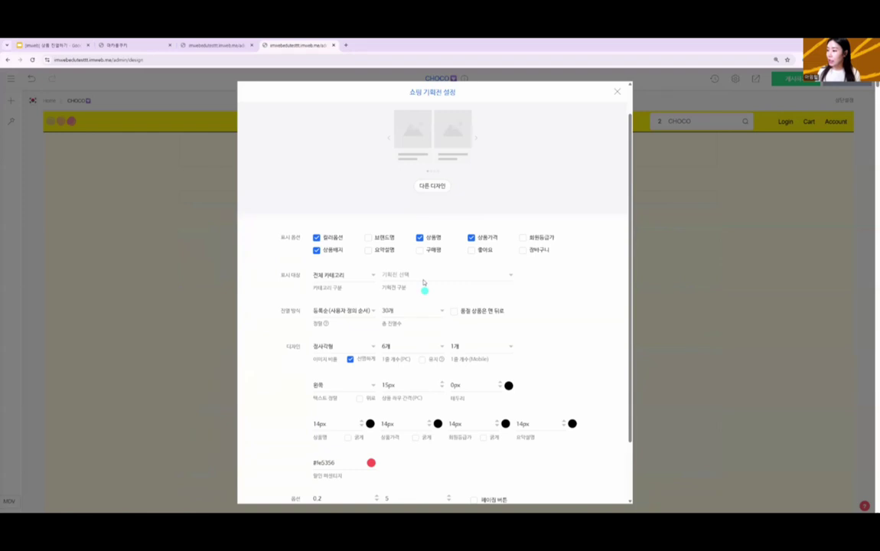
{"action": "left_click", "coordinate": [424, 274]}
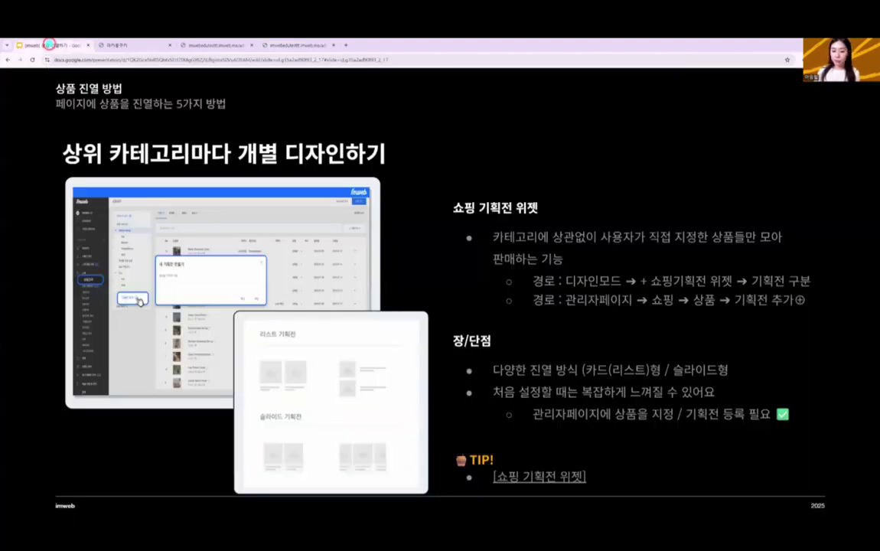
- Advance the presentation to the slide 버튼 클릭 시 상품 페이지로 이동하기, and add a button widget above the CHOCO title in design mode
{"action": "key", "text": "Right"}
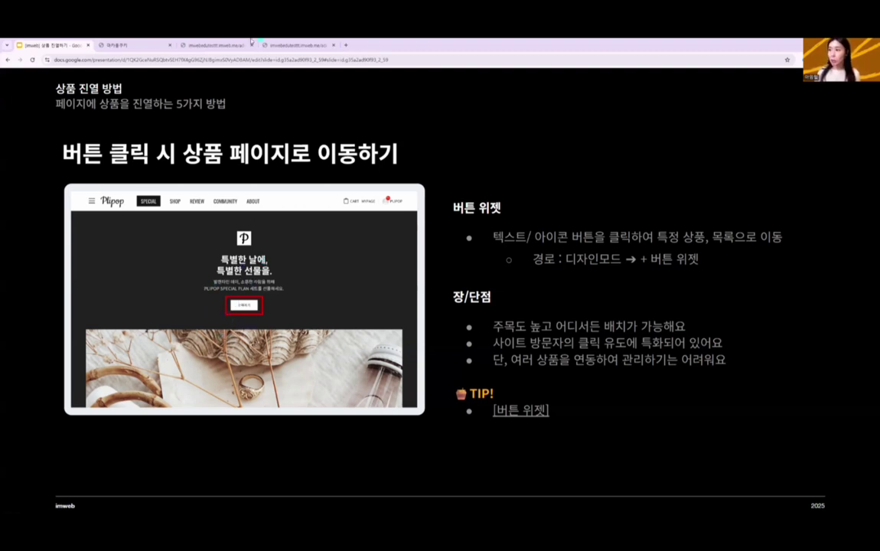
{"action": "left_click", "coordinate": [270, 43]}
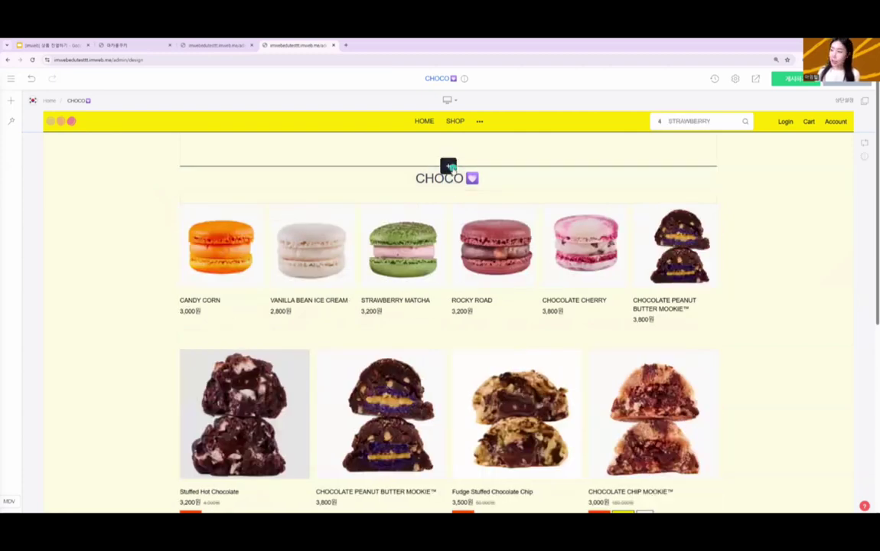
{"action": "left_click", "coordinate": [451, 166]}
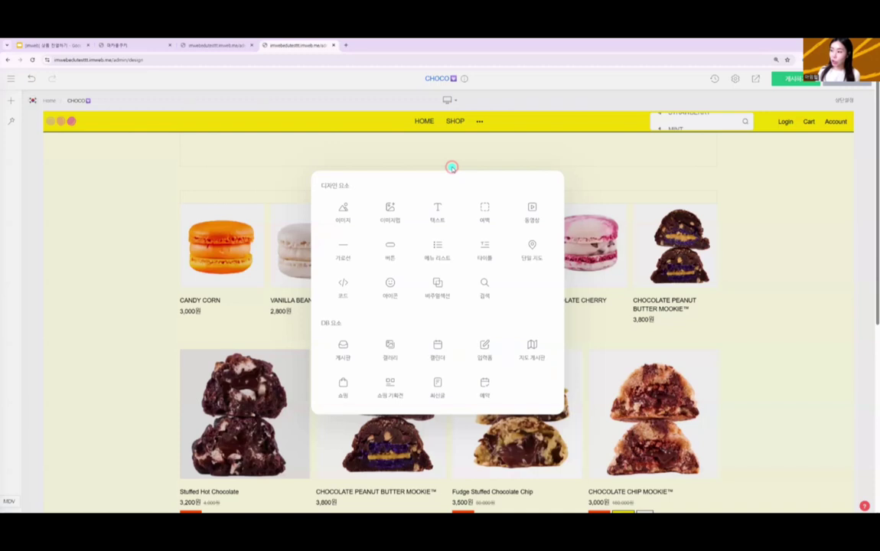
{"action": "left_click", "coordinate": [394, 246]}
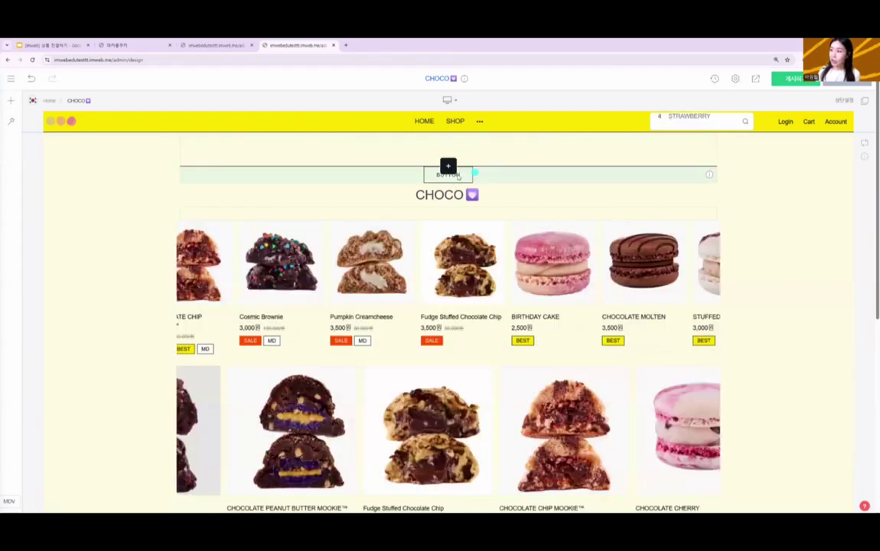
- Open the new button's settings and try its corner rounding at 둥글게 and 5px before setting it to 8px
{"action": "right_click", "coordinate": [470, 184]}
{"action": "left_click", "coordinate": [470, 184]}
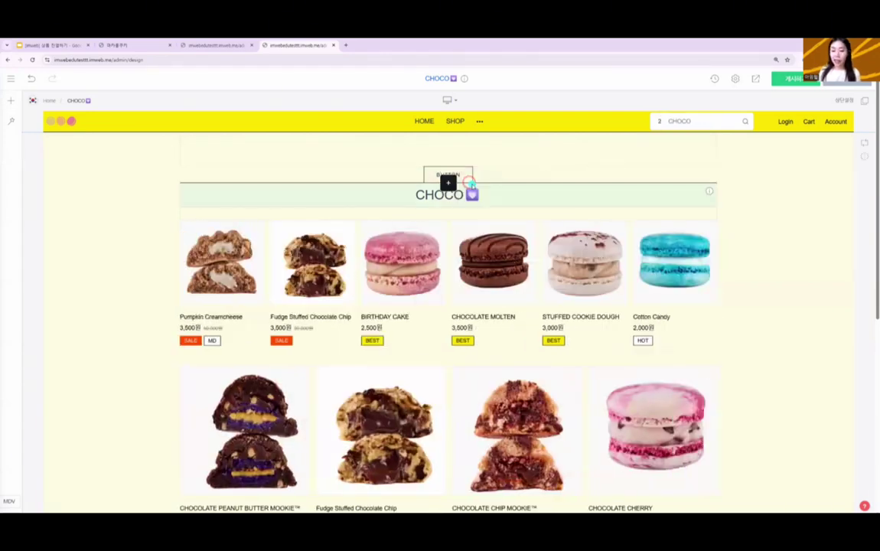
{"action": "left_click", "coordinate": [471, 183]}
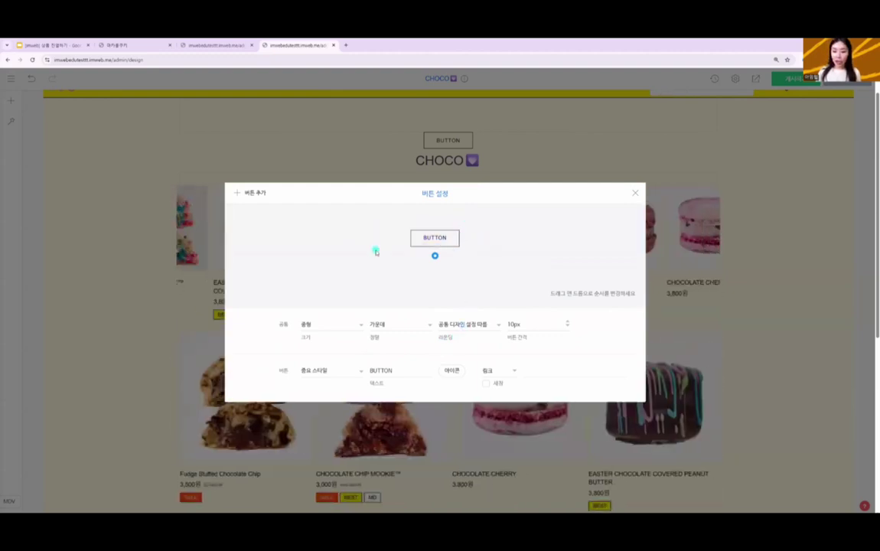
{"action": "left_click", "coordinate": [459, 324]}
{"action": "left_click", "coordinate": [456, 343]}
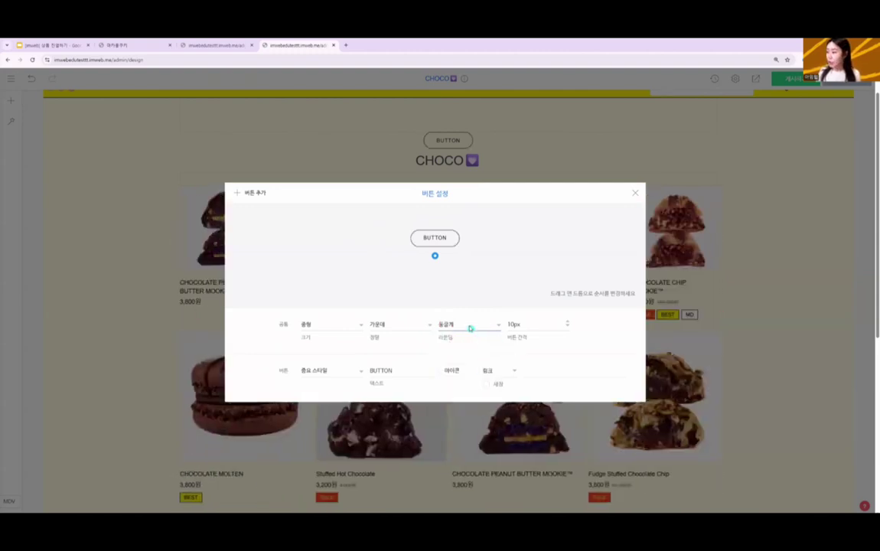
{"action": "left_click", "coordinate": [469, 324]}
{"action": "left_click", "coordinate": [475, 401]}
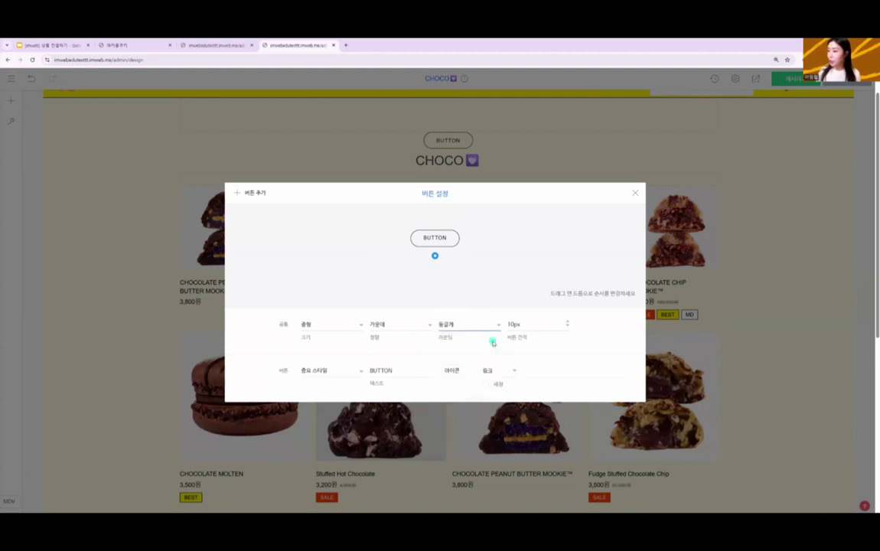
{"action": "left_click", "coordinate": [480, 325]}
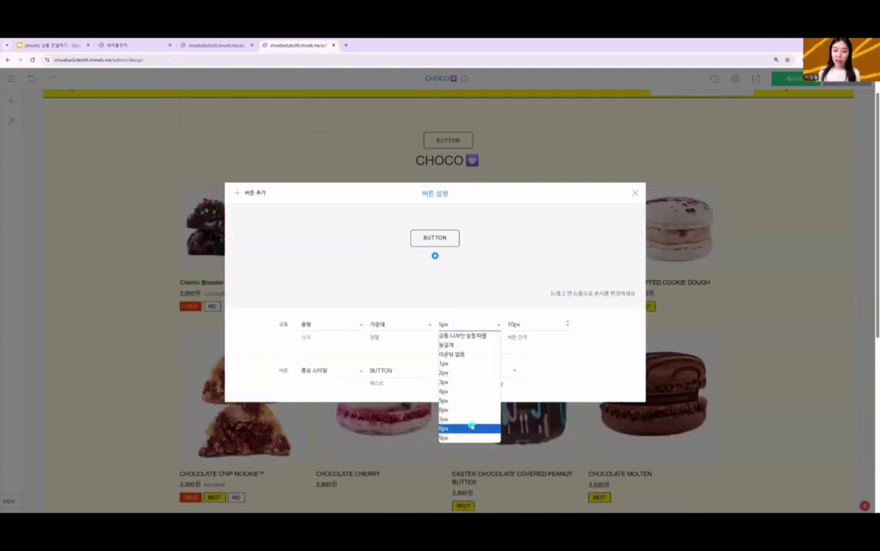
{"action": "left_click", "coordinate": [472, 427]}
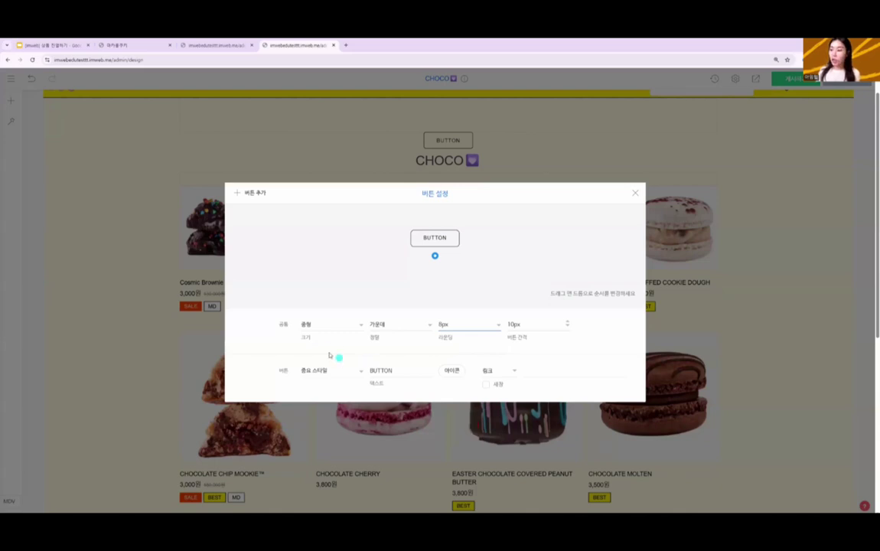
- Try the 대형 size on the button and set the size back to 중형
{"action": "left_click", "coordinate": [336, 325]}
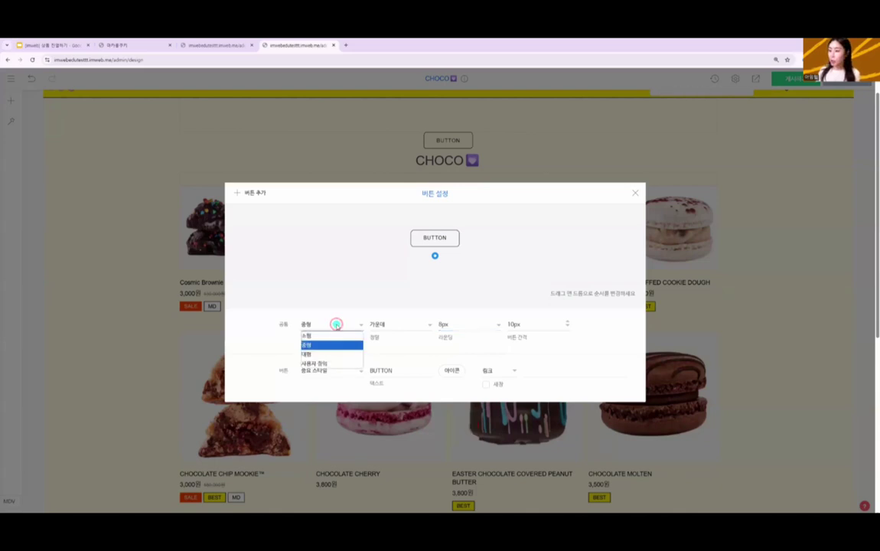
{"action": "left_click", "coordinate": [331, 357]}
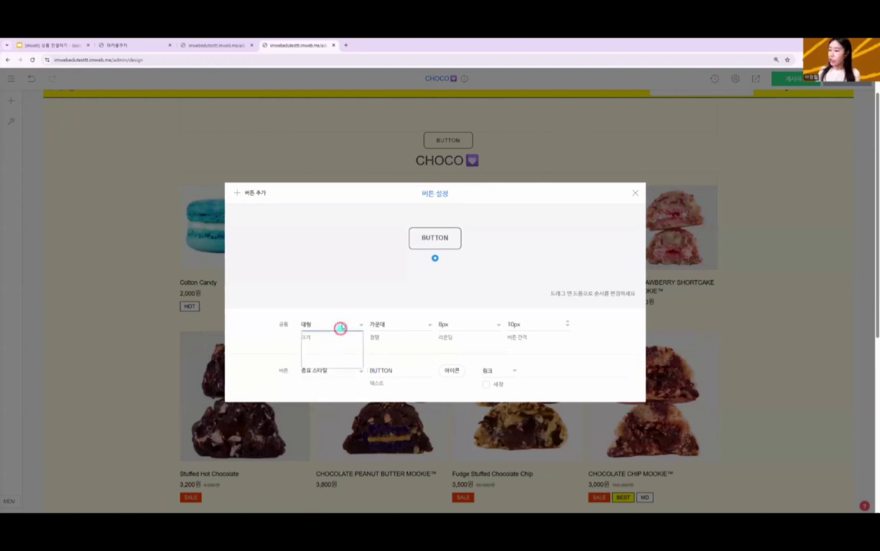
{"action": "left_click", "coordinate": [340, 327]}
{"action": "left_click", "coordinate": [340, 345]}
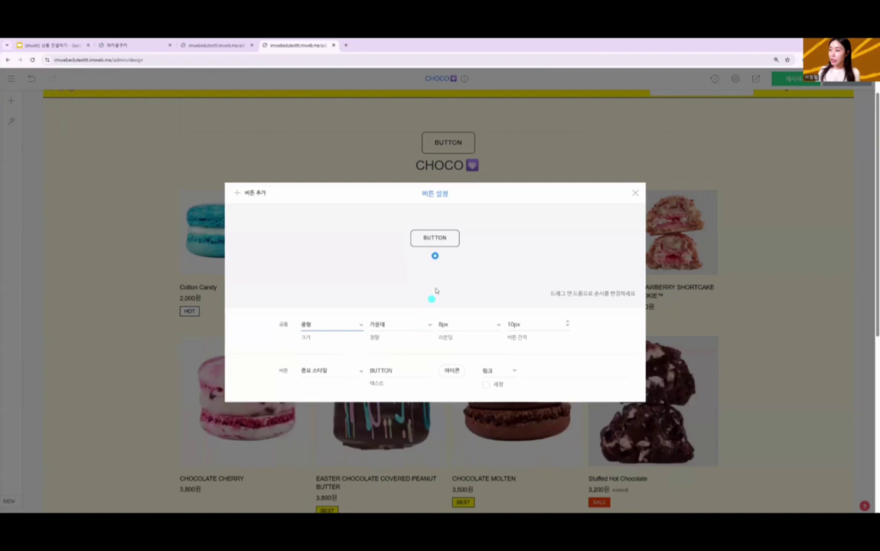
- Change the button's style to 사용자 정의
{"action": "mouse_move", "coordinate": [437, 241]}
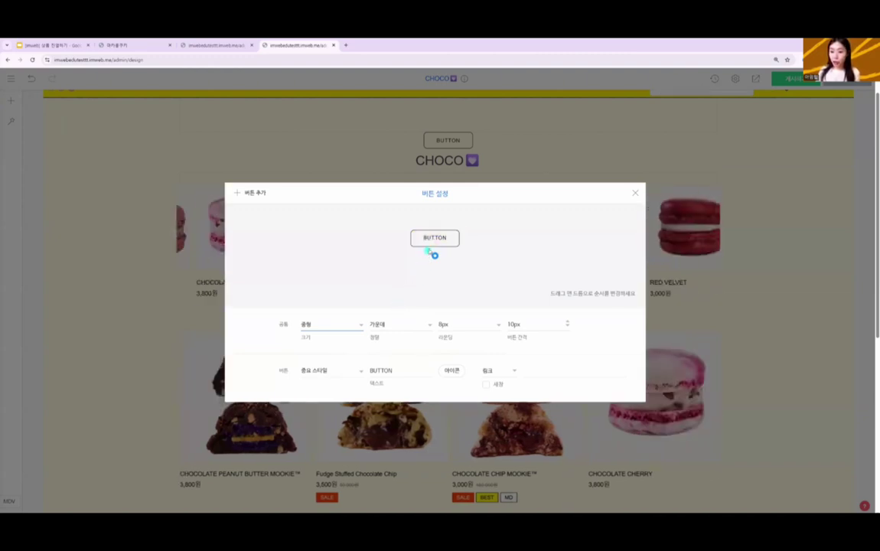
{"action": "left_click", "coordinate": [316, 371]}
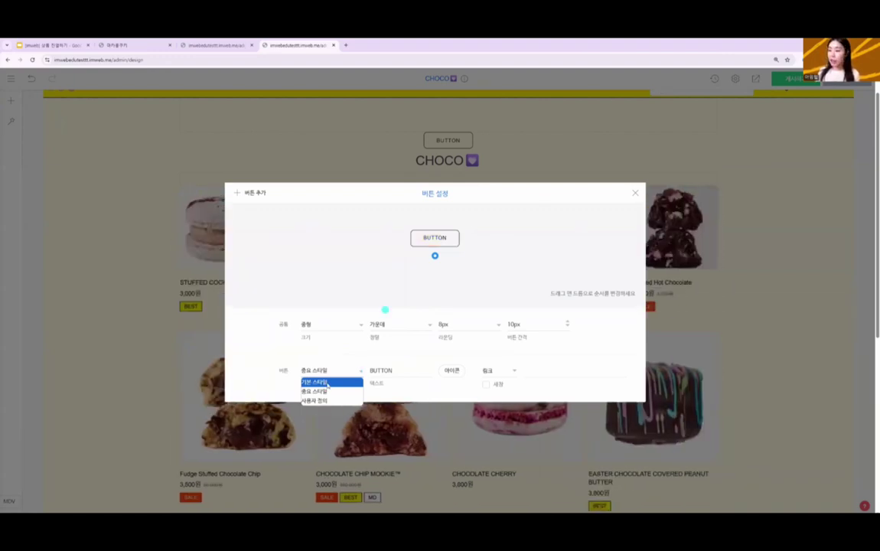
{"action": "left_click", "coordinate": [324, 402]}
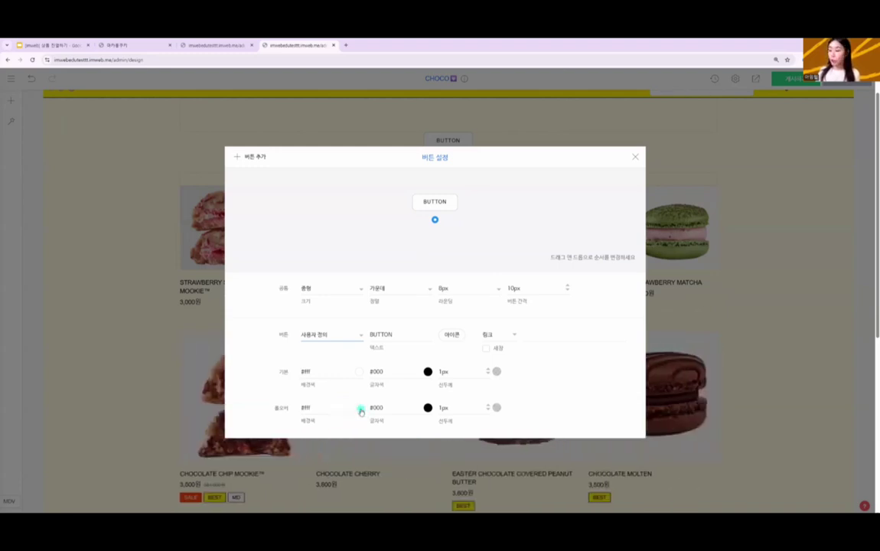
- Try a rollover background of #9f2222 and a rollover text color of #f7f0f0 on the button
{"action": "left_click", "coordinate": [361, 411]}
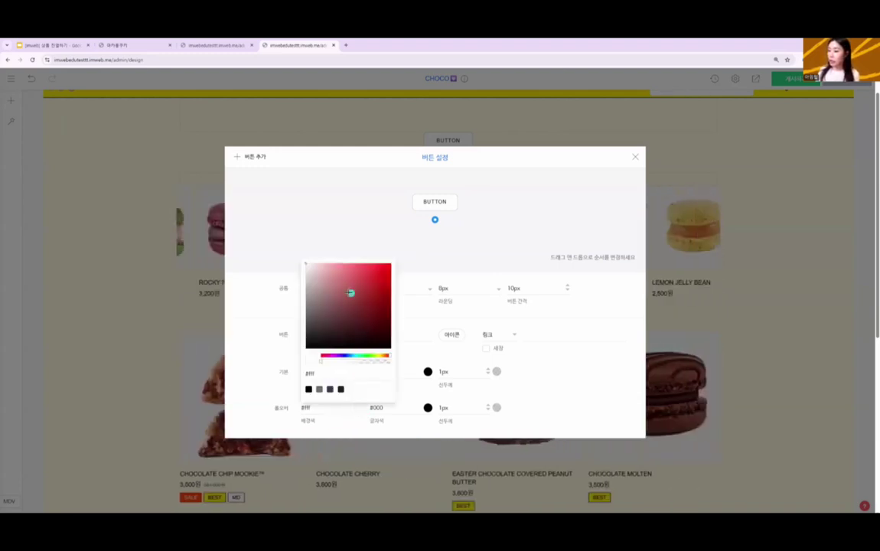
{"action": "left_click", "coordinate": [376, 311]}
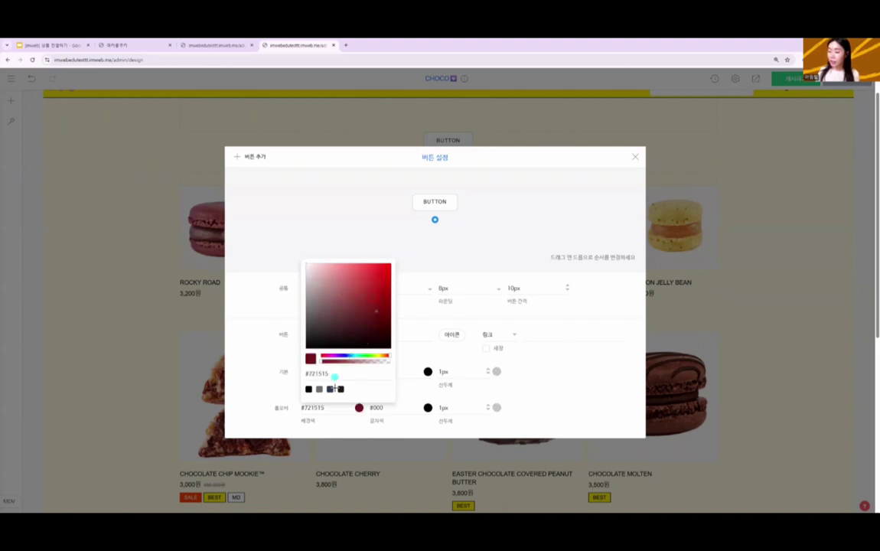
{"action": "left_click", "coordinate": [414, 393]}
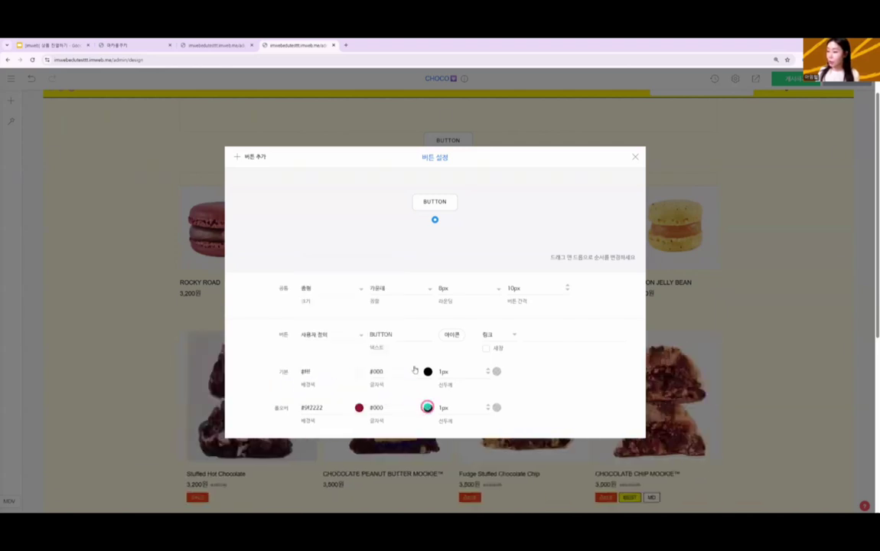
{"action": "left_click", "coordinate": [427, 407]}
{"action": "left_click", "coordinate": [381, 268]}
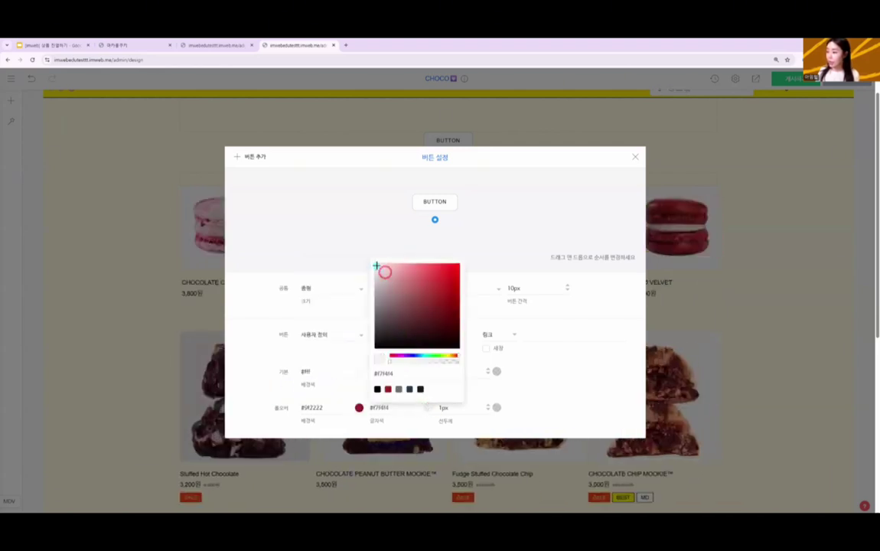
{"action": "left_click", "coordinate": [376, 266]}
{"action": "left_click", "coordinate": [261, 378]}
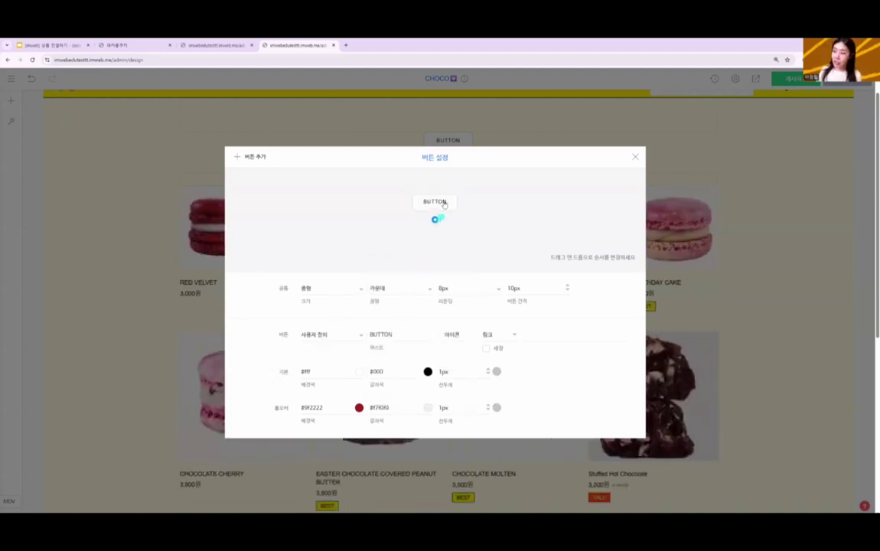
- Change the button's style to 중요 스타일 and close its settings
{"action": "left_click", "coordinate": [340, 333]}
{"action": "left_click", "coordinate": [332, 355]}
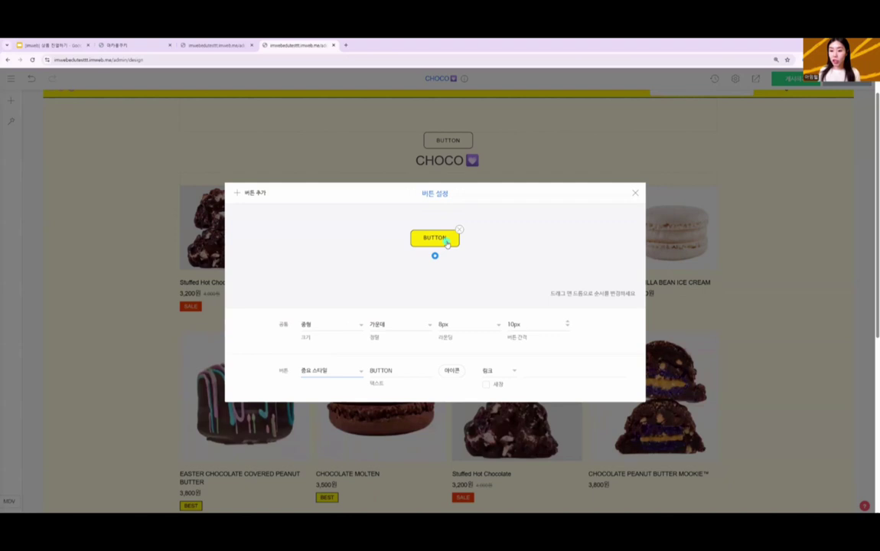
{"action": "left_click", "coordinate": [635, 193]}
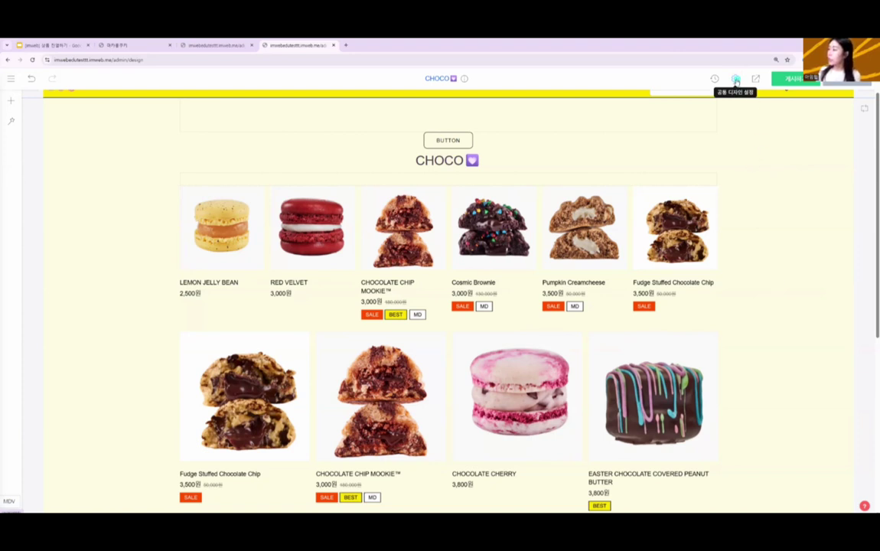
- Open the 버튼 스타일 settings in the common design settings and examine the 일반버튼 default, rollover and shape options
{"action": "left_click", "coordinate": [735, 78]}
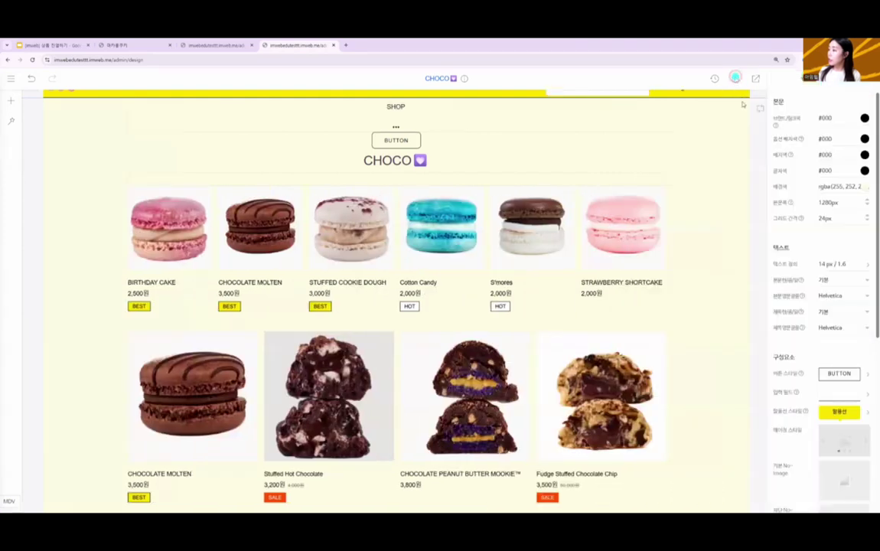
{"action": "scroll", "coordinate": [805, 425], "scroll_direction": "down", "scroll_amount": 3}
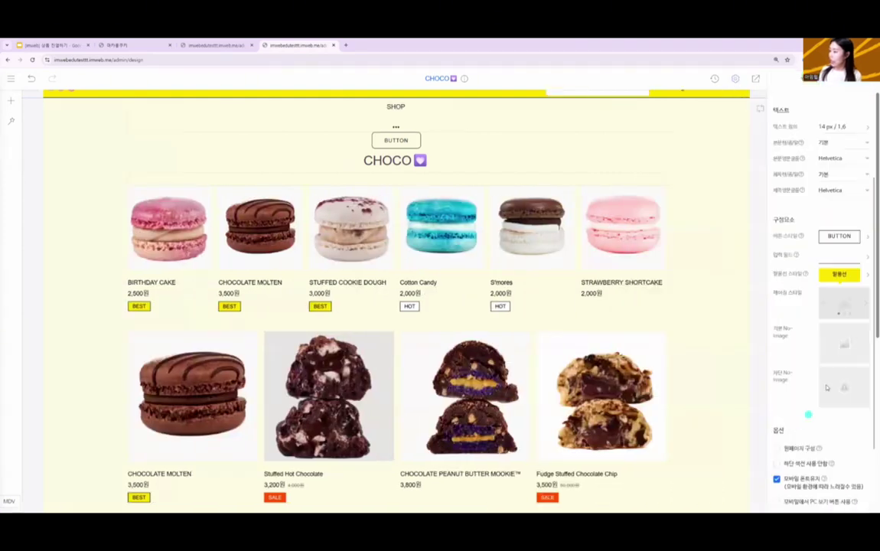
{"action": "left_click", "coordinate": [864, 239]}
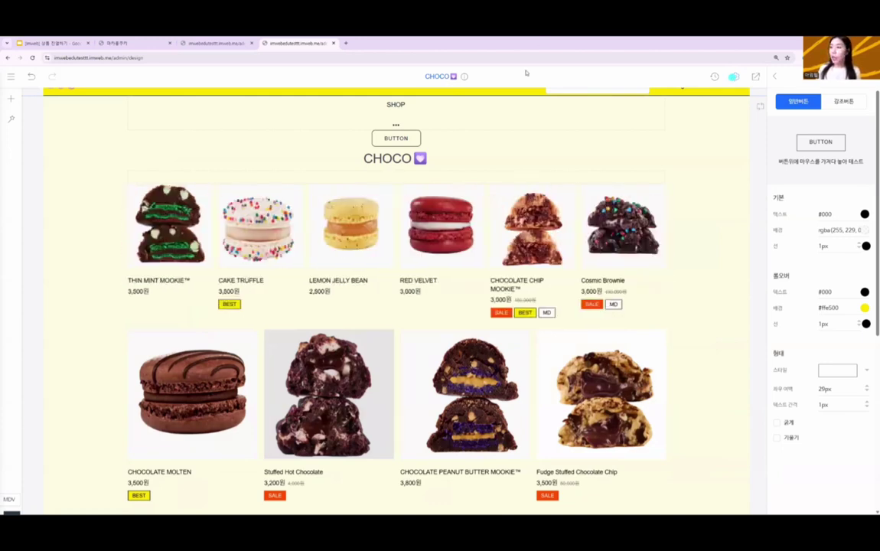
{"action": "scroll", "coordinate": [488, 181], "scroll_direction": "up", "scroll_amount": 1}
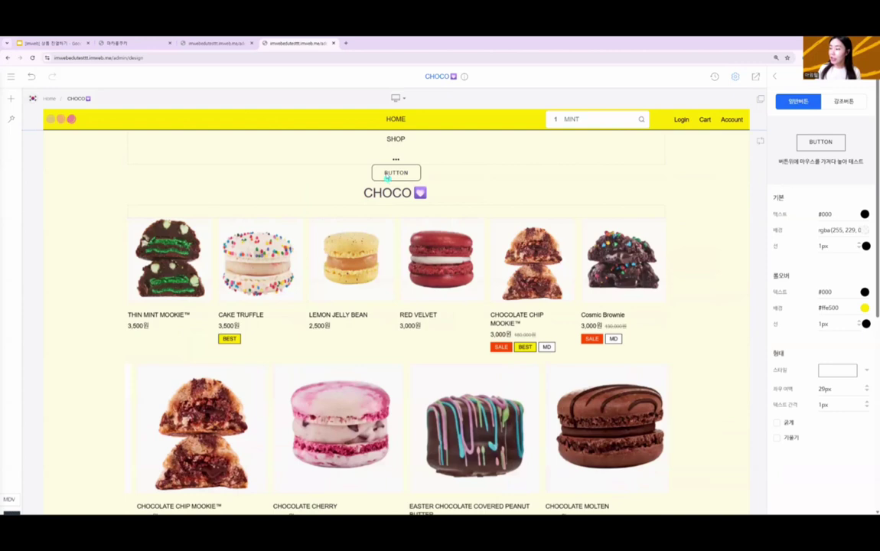
{"action": "left_click", "coordinate": [446, 179]}
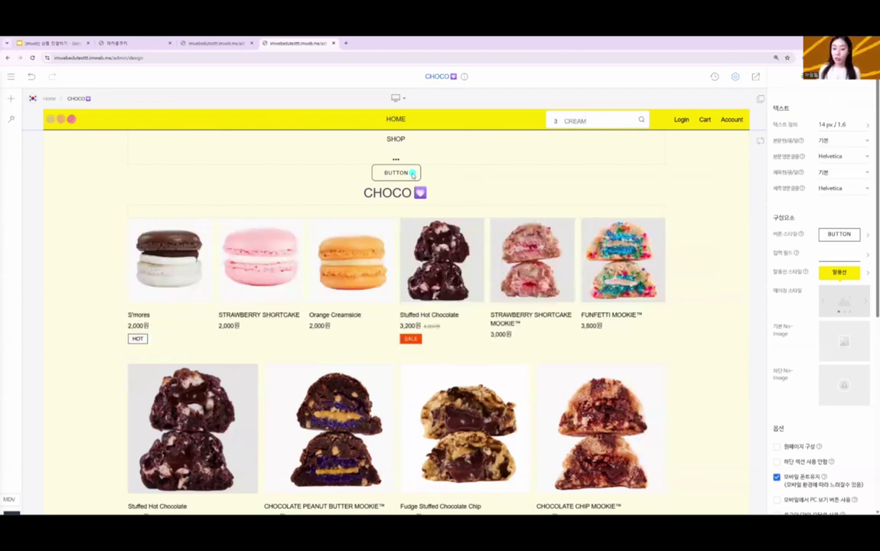
- Advance the presentation to the slide 연관 상품 등록하기 ❶ (상품 관리), and open EASTER CHOCOLATE COVERED PEANUT BUTTER from the admin's 마카롱 product category
{"action": "left_click", "coordinate": [60, 42]}
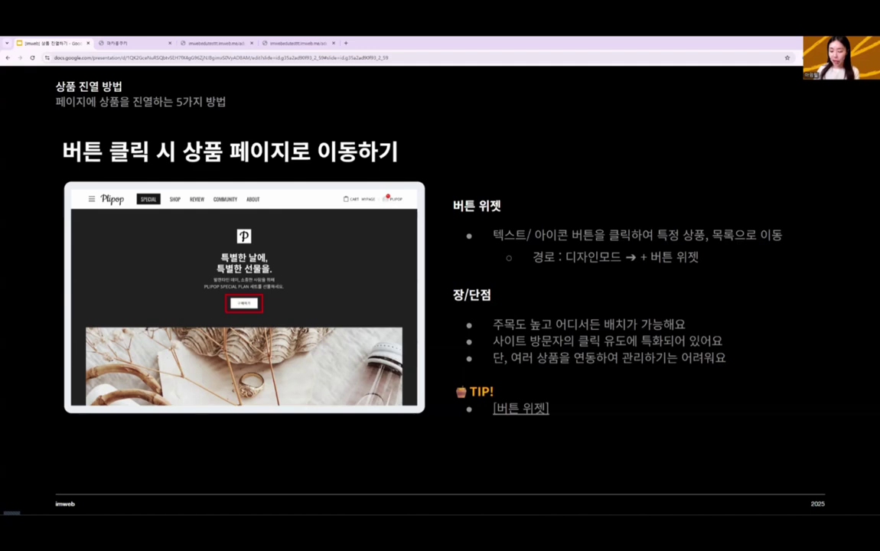
{"action": "key", "text": "Right"}
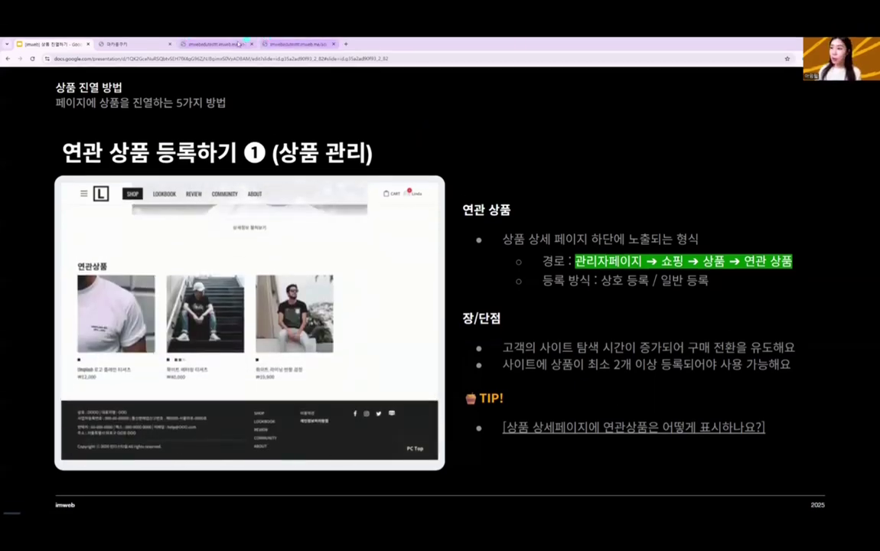
{"action": "left_click", "coordinate": [237, 44]}
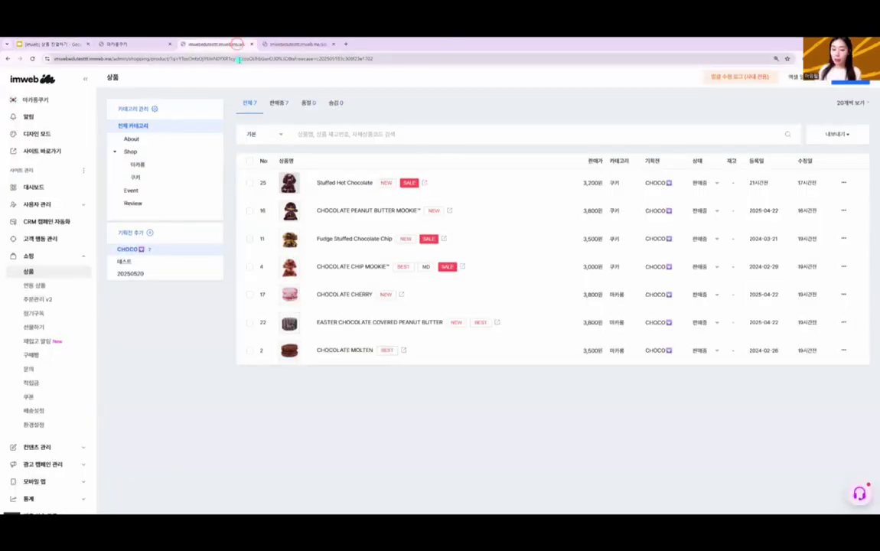
{"action": "left_click", "coordinate": [27, 271]}
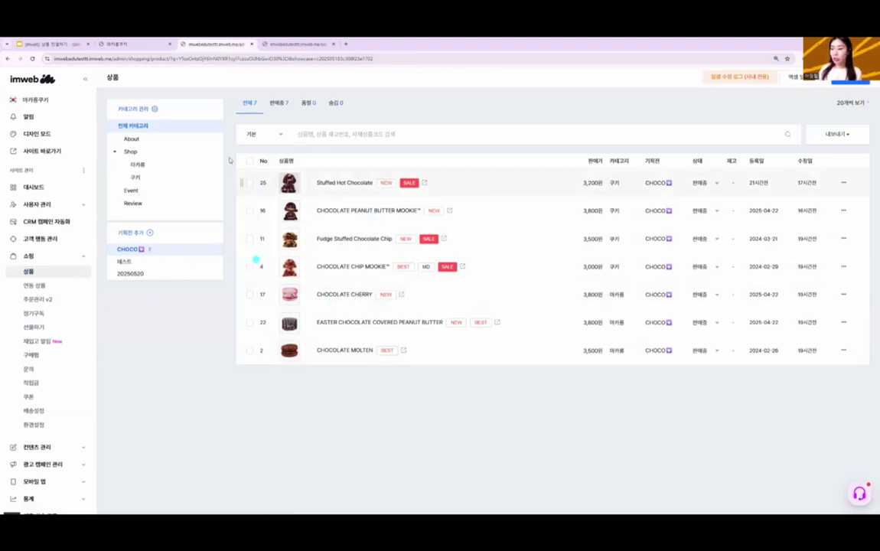
{"action": "left_click", "coordinate": [154, 164]}
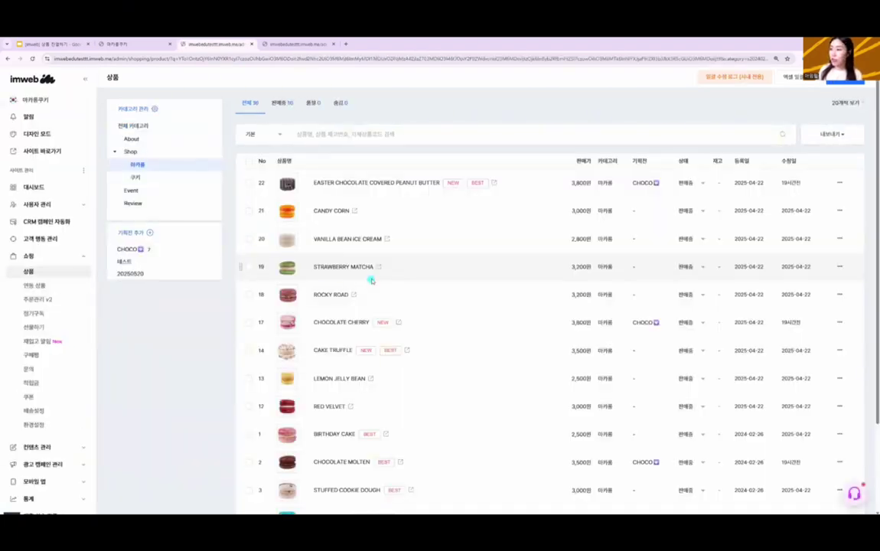
{"action": "left_click", "coordinate": [388, 184]}
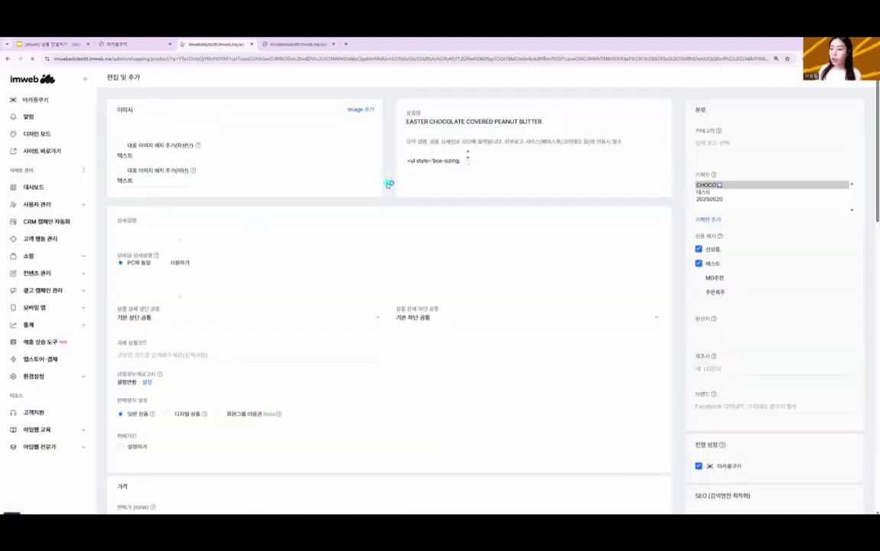
- Search for CHO in the 연관상품 section and add CHOCOLATE CHERRY and CHOCOLATE PEANUT BUTTER MOOKIE™ as related products
{"action": "scroll", "coordinate": [295, 366], "scroll_direction": "down", "scroll_amount": 3}
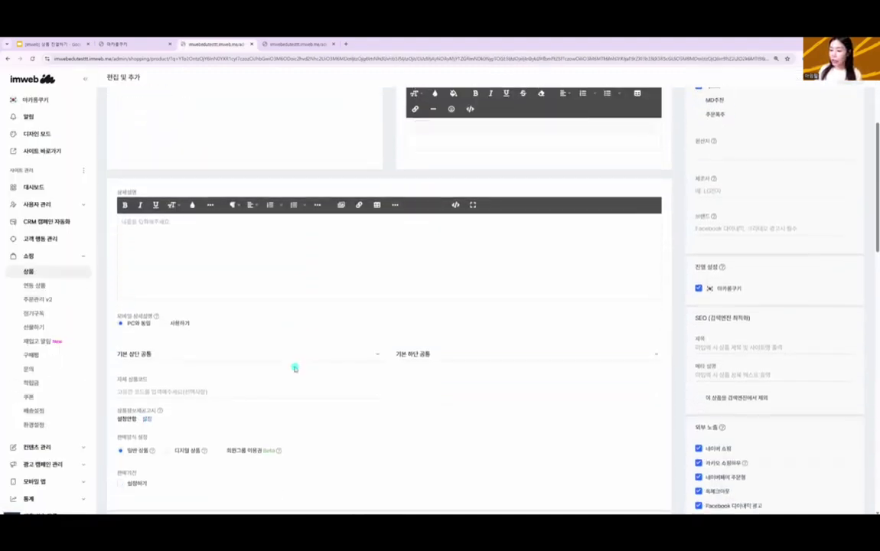
{"action": "scroll", "coordinate": [295, 369], "scroll_direction": "down", "scroll_amount": 5}
{"action": "scroll", "coordinate": [294, 368], "scroll_direction": "down", "scroll_amount": 5}
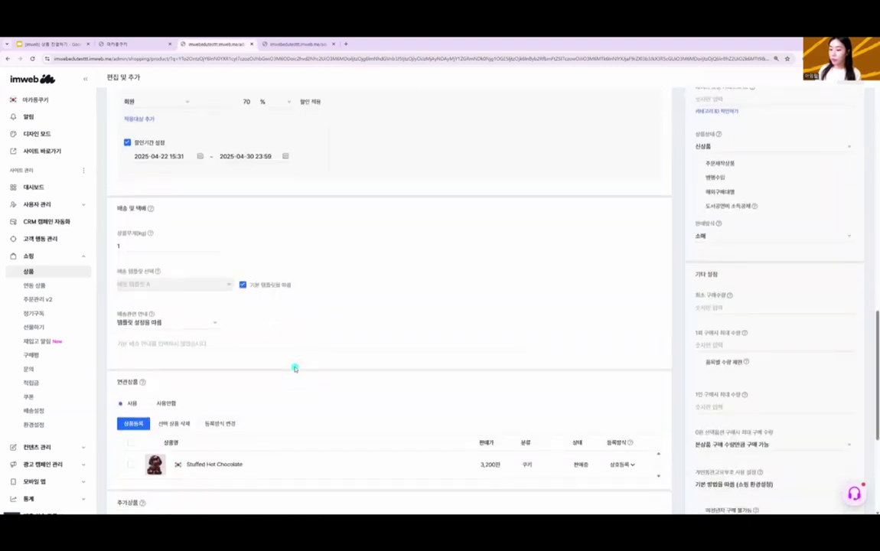
{"action": "scroll", "coordinate": [295, 368], "scroll_direction": "down", "scroll_amount": 3}
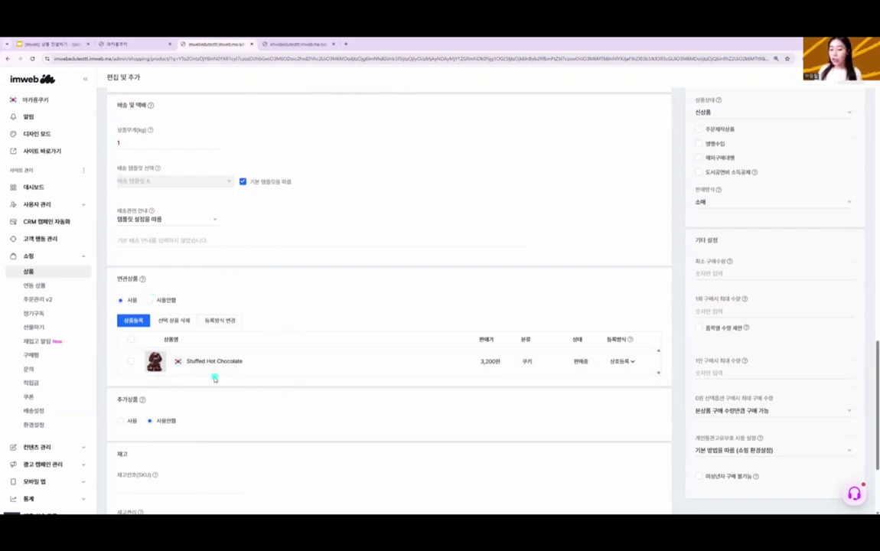
{"action": "scroll", "coordinate": [215, 378], "scroll_direction": "down", "scroll_amount": 1}
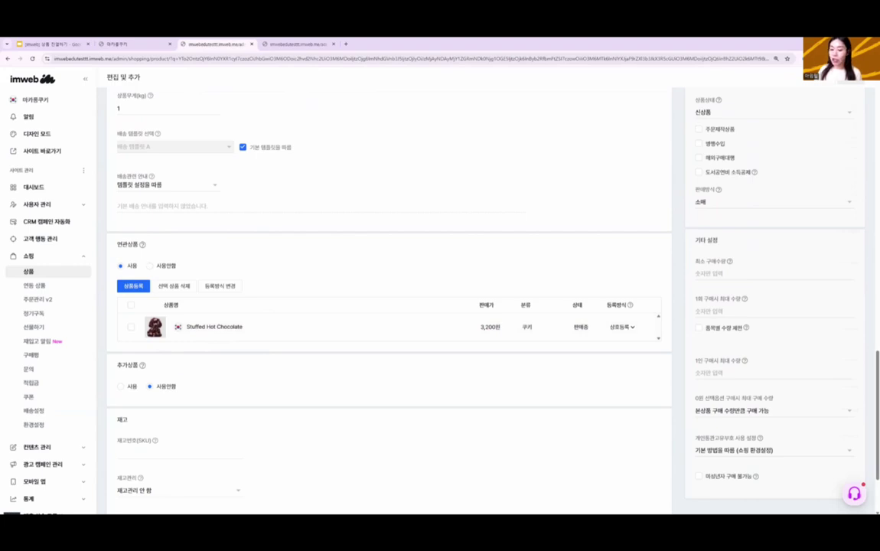
{"action": "left_click", "coordinate": [142, 289]}
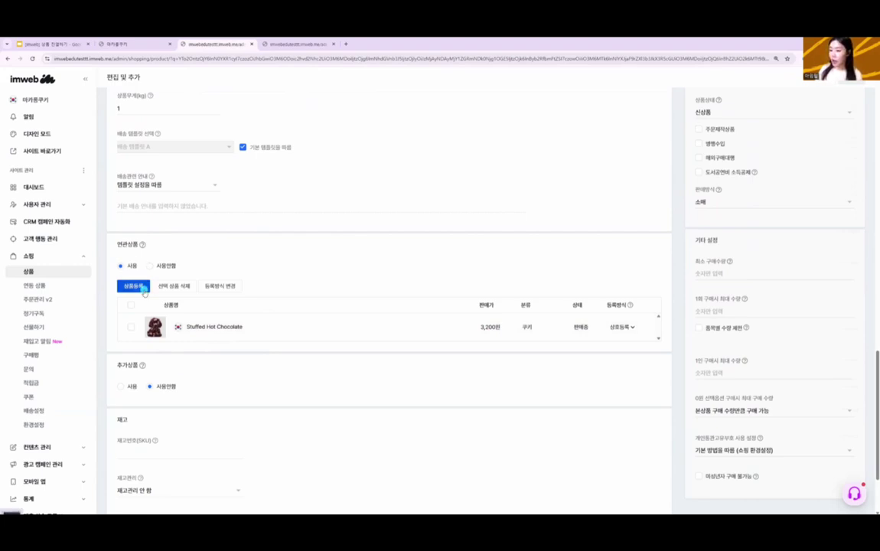
{"action": "left_click", "coordinate": [145, 293]}
{"action": "left_click", "coordinate": [384, 167]}
{"action": "type", "text": "어"}
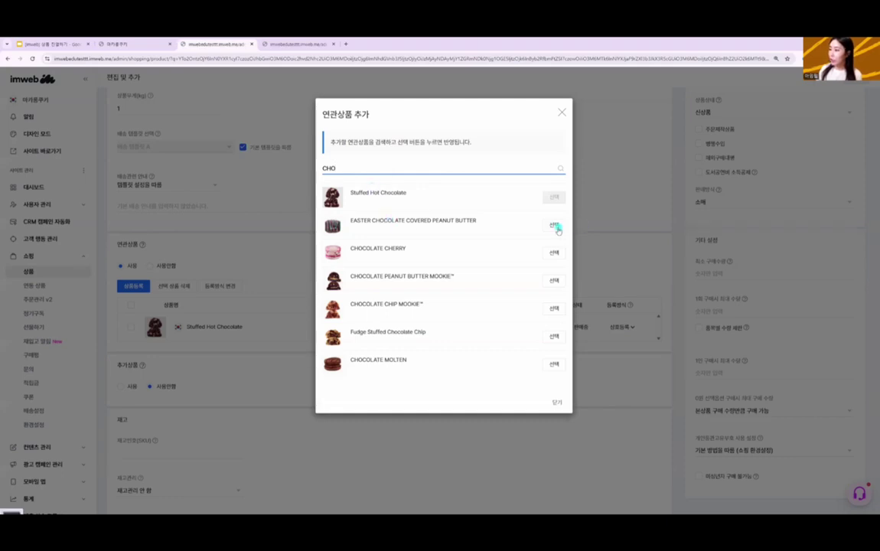
{"action": "left_click", "coordinate": [553, 251]}
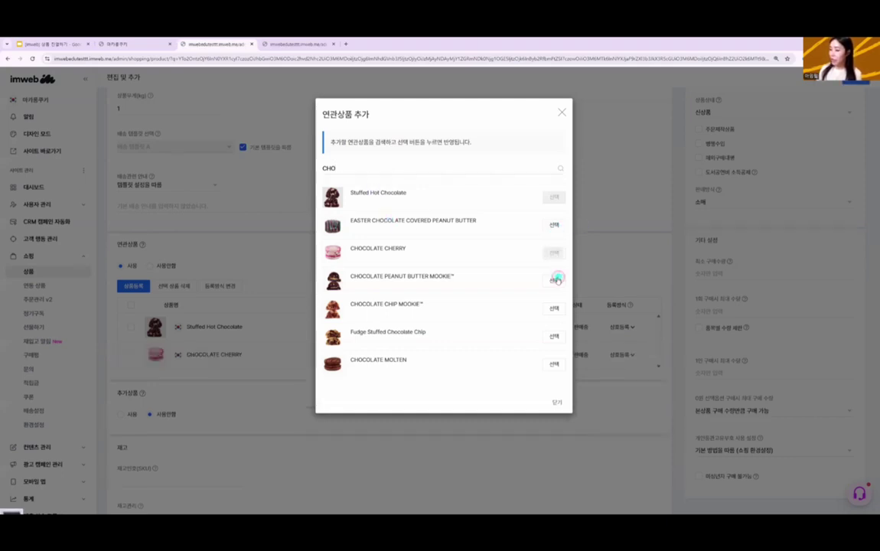
{"action": "left_click", "coordinate": [554, 279]}
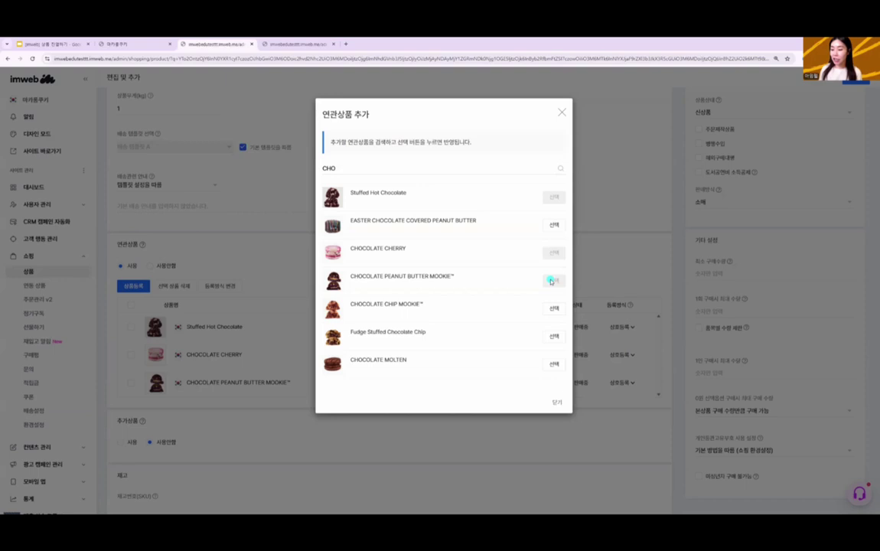
{"action": "left_click", "coordinate": [428, 439]}
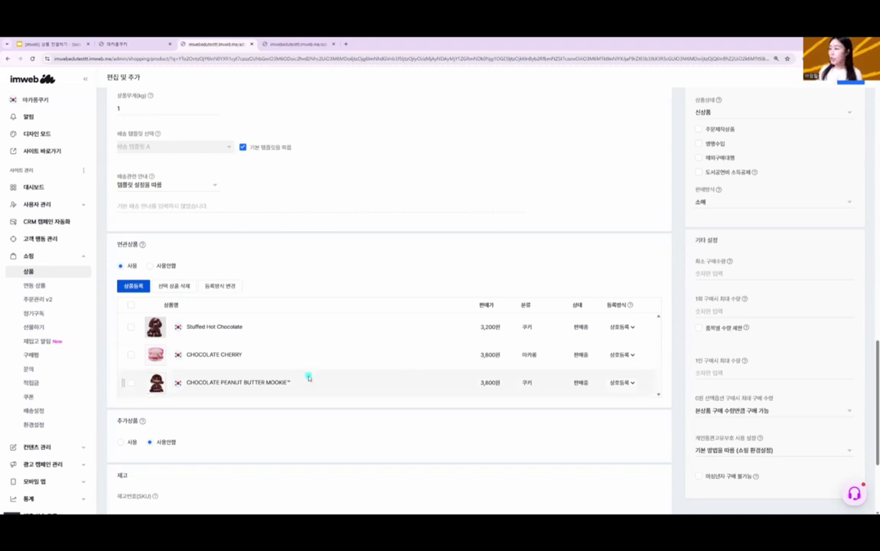
- Read the 등록방식 help for related products and highlight the last sentence under 일방등록
{"action": "left_click", "coordinate": [631, 305]}
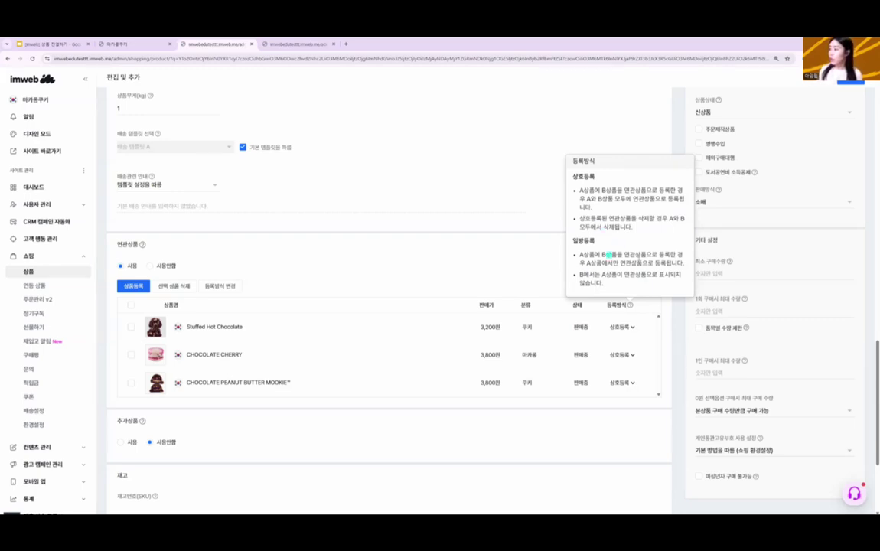
{"action": "left_click_drag", "start_coordinate": [576, 274], "coordinate": [626, 292]}
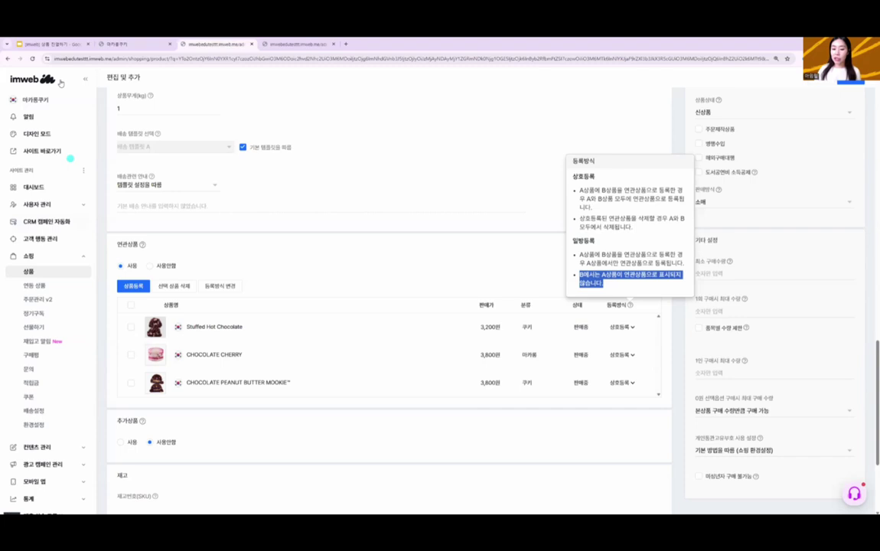
- Advance the presentation to the slide 연관 상품 등록하기 ❷ (상품 상세 페이지), and show the page menu of the design mode
{"action": "left_click", "coordinate": [59, 44]}
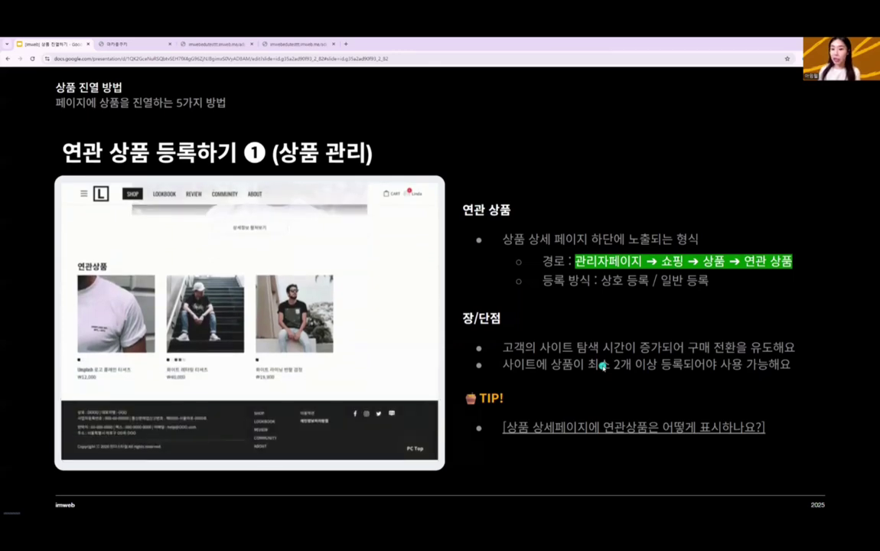
{"action": "key", "text": "Right"}
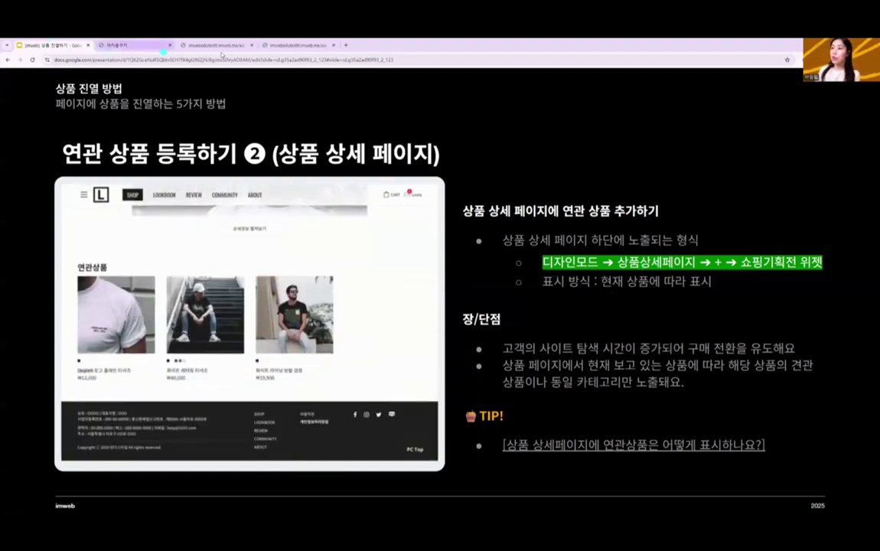
{"action": "left_click", "coordinate": [267, 46]}
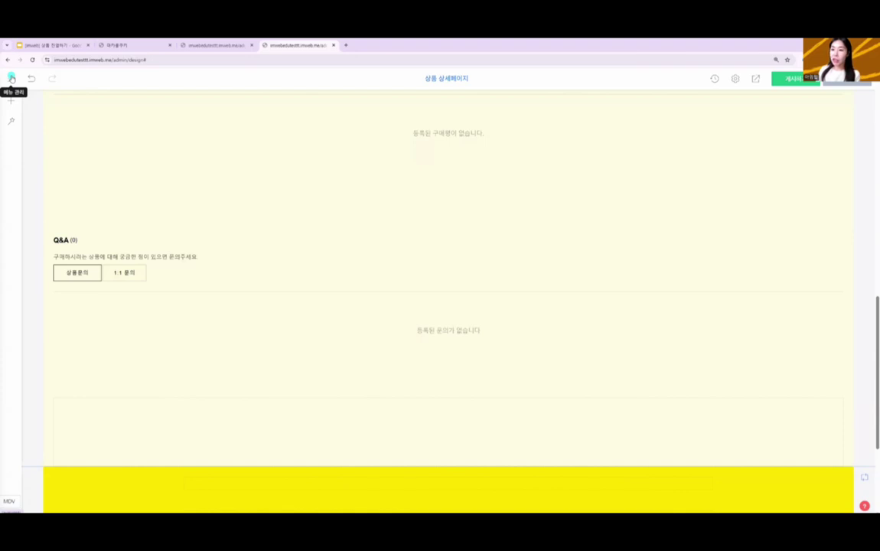
{"action": "left_click", "coordinate": [12, 78]}
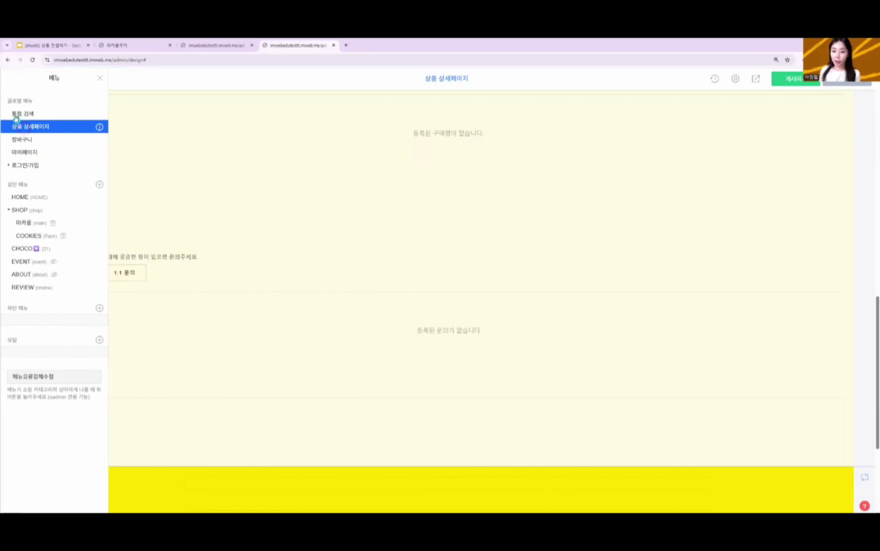
- Add a 쇼핑 기획전 widget below the Q&A section of the 상품 상세페이지
{"action": "scroll", "coordinate": [501, 194], "scroll_direction": "up", "scroll_amount": 3}
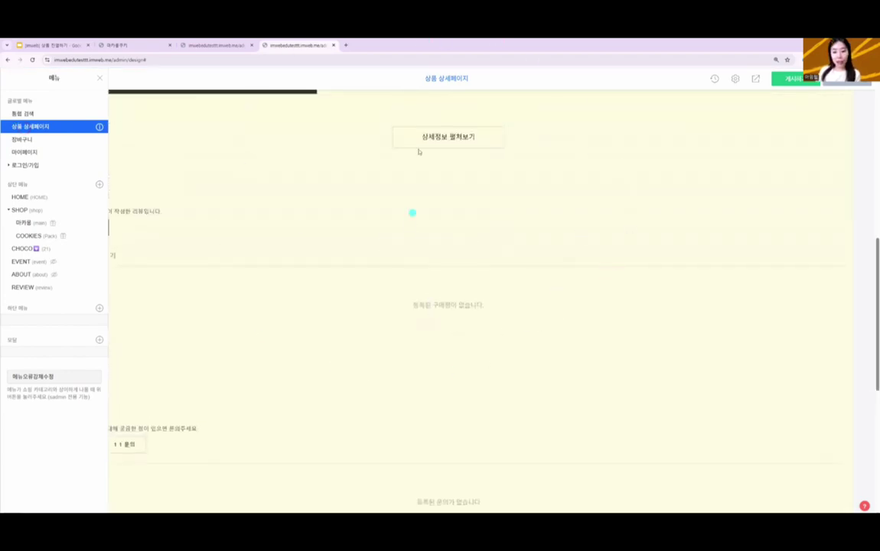
{"action": "scroll", "coordinate": [540, 214], "scroll_direction": "down", "scroll_amount": 4}
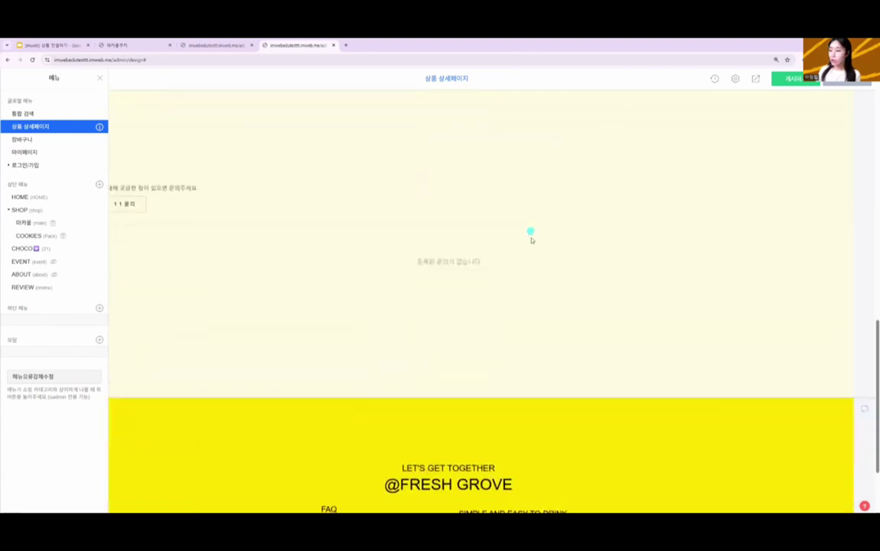
{"action": "left_click", "coordinate": [434, 337]}
{"action": "left_click_drag", "start_coordinate": [434, 337], "coordinate": [447, 329]}
{"action": "left_click", "coordinate": [448, 330]}
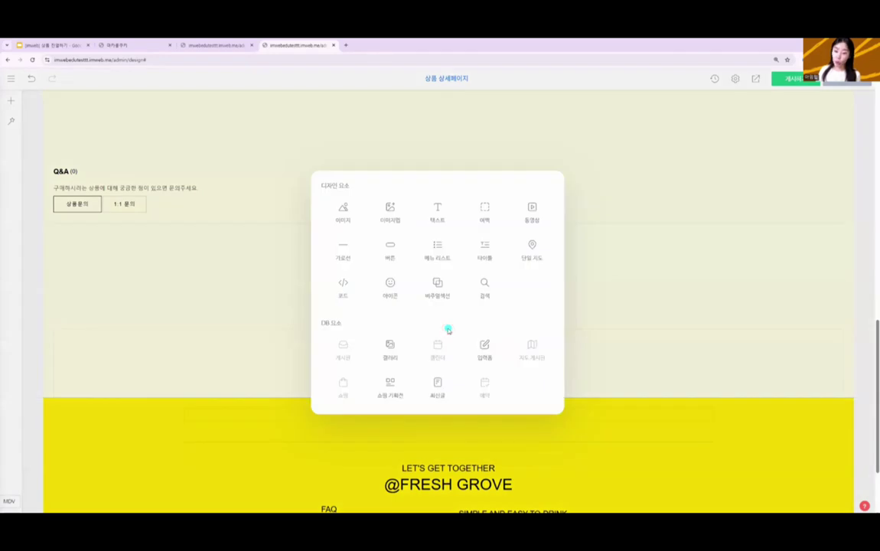
{"action": "left_click", "coordinate": [394, 393]}
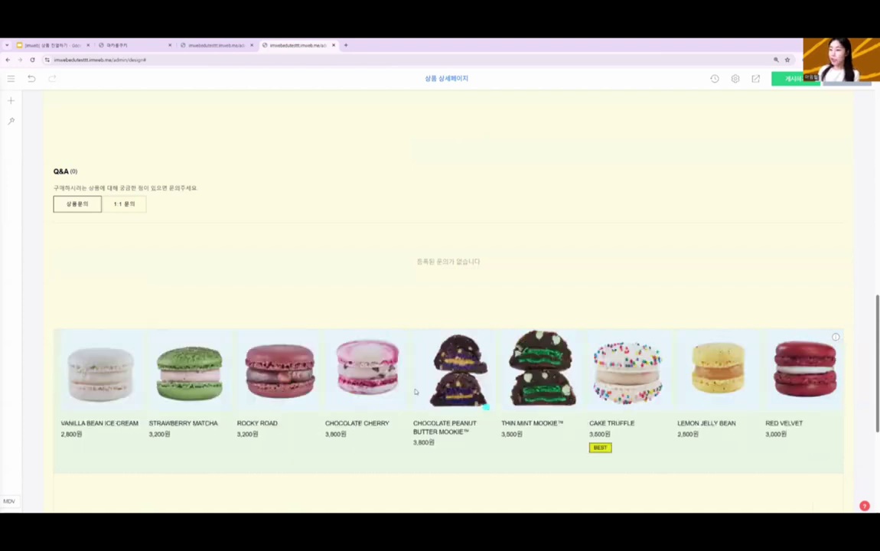
- Set the new 쇼핑 기획전 widget's 표시 방식 to 현재 상품에 따라 표시 and read the option's help
{"action": "right_click", "coordinate": [383, 363]}
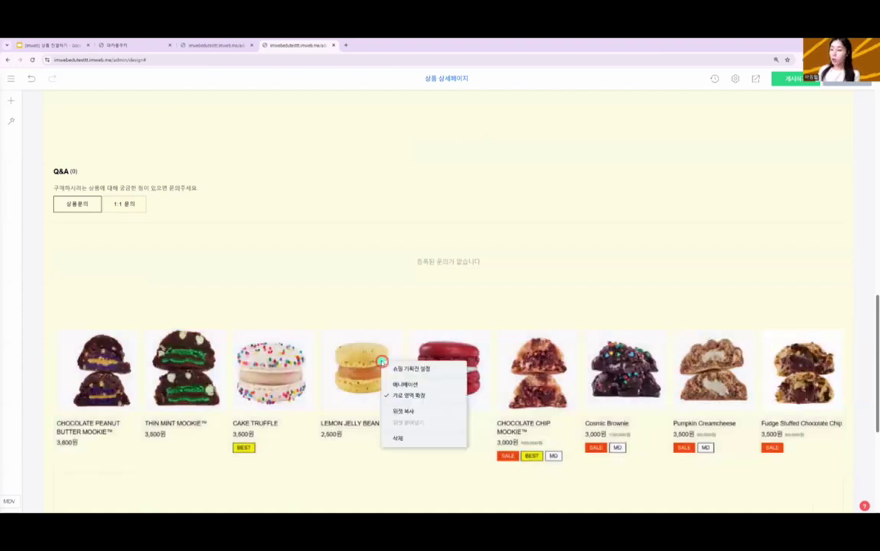
{"action": "left_click", "coordinate": [386, 370]}
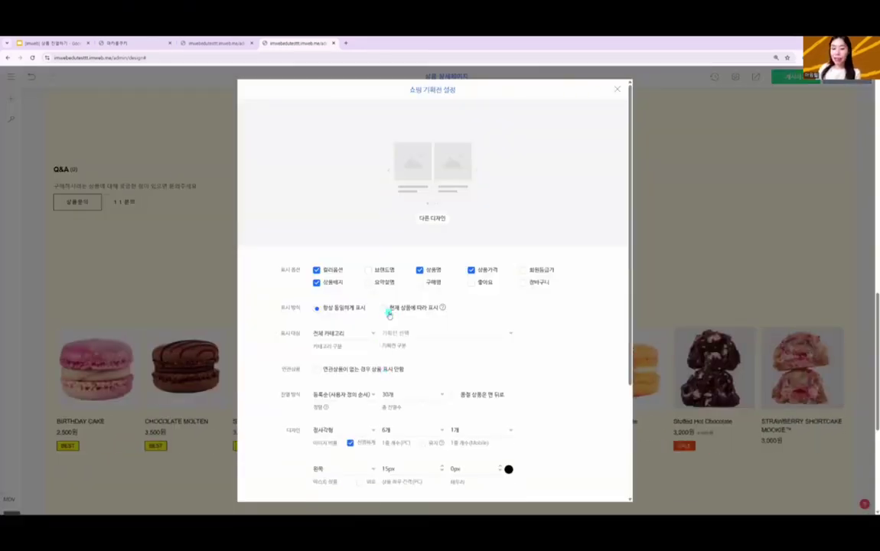
{"action": "left_click", "coordinate": [385, 309]}
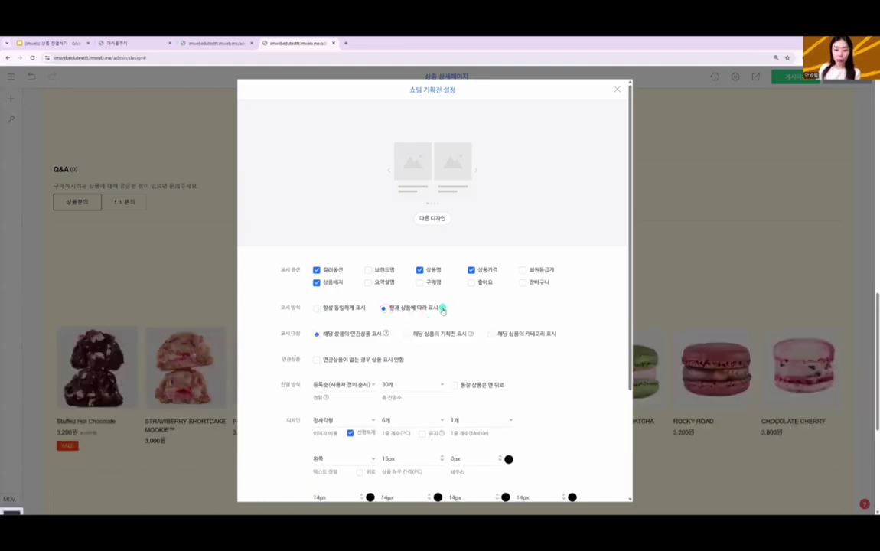
{"action": "left_click", "coordinate": [442, 309]}
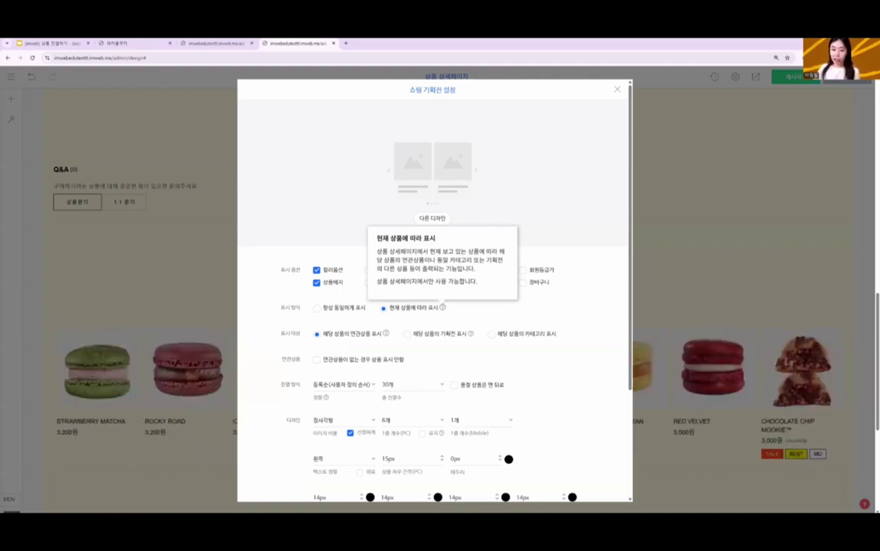
{"action": "scroll", "coordinate": [434, 345], "scroll_direction": "down", "scroll_amount": 1}
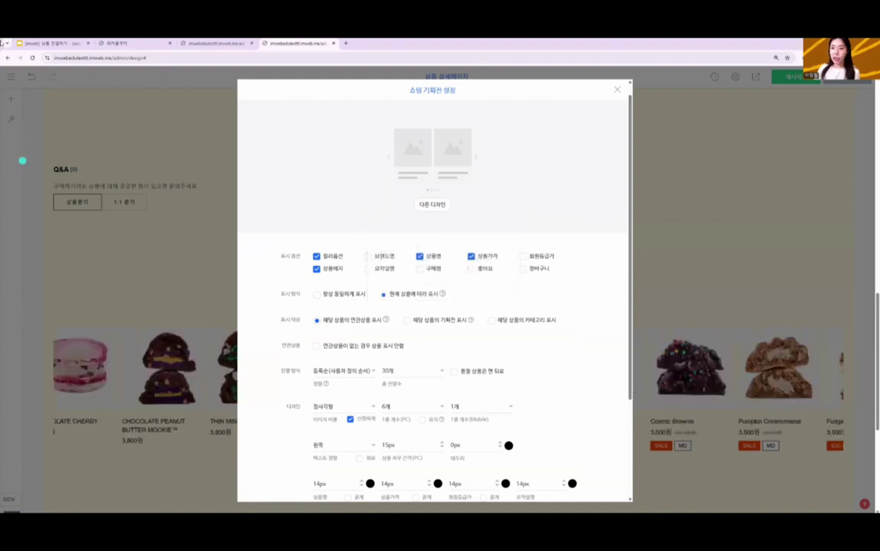
- Show the presentation slide 추가 구성 상품, and open FUNFETTI MOOKIE™ from the admin's 상품 list
{"action": "left_click", "coordinate": [36, 45]}
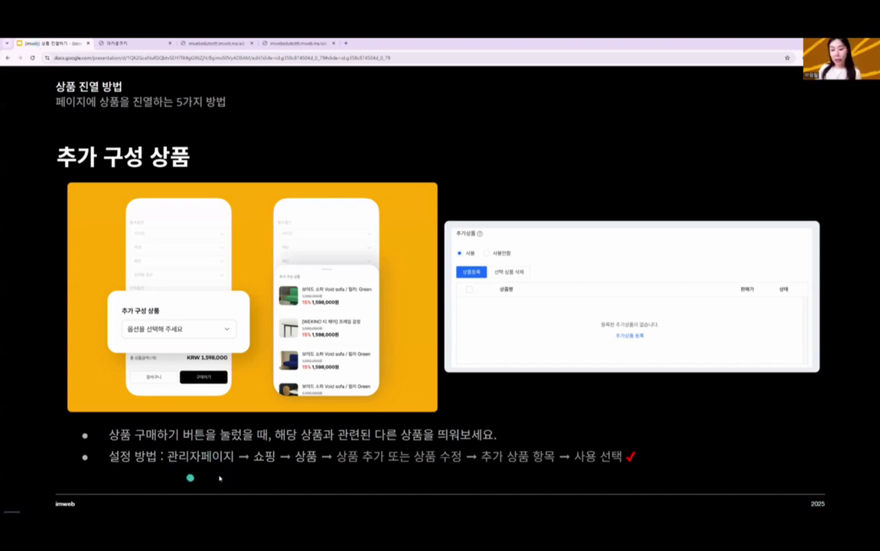
{"action": "left_click", "coordinate": [206, 44]}
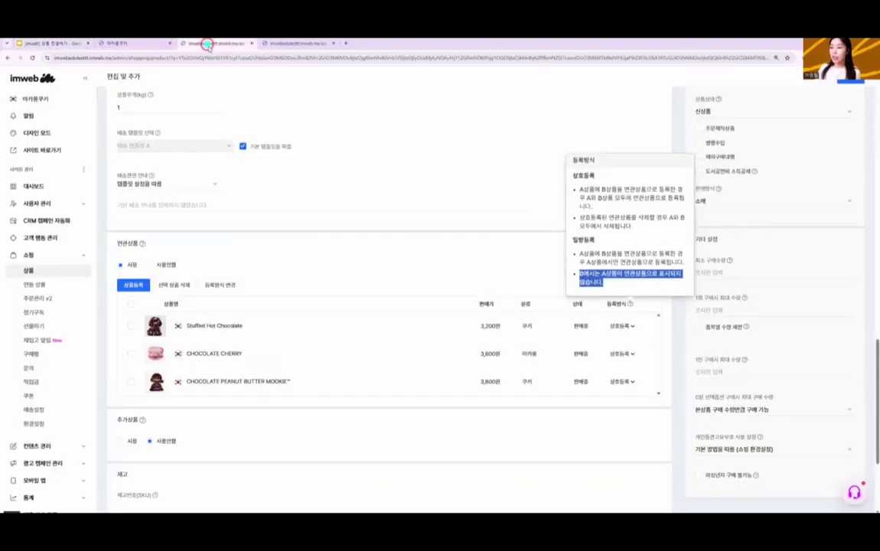
{"action": "left_click", "coordinate": [31, 270]}
{"action": "key", "text": "Return"}
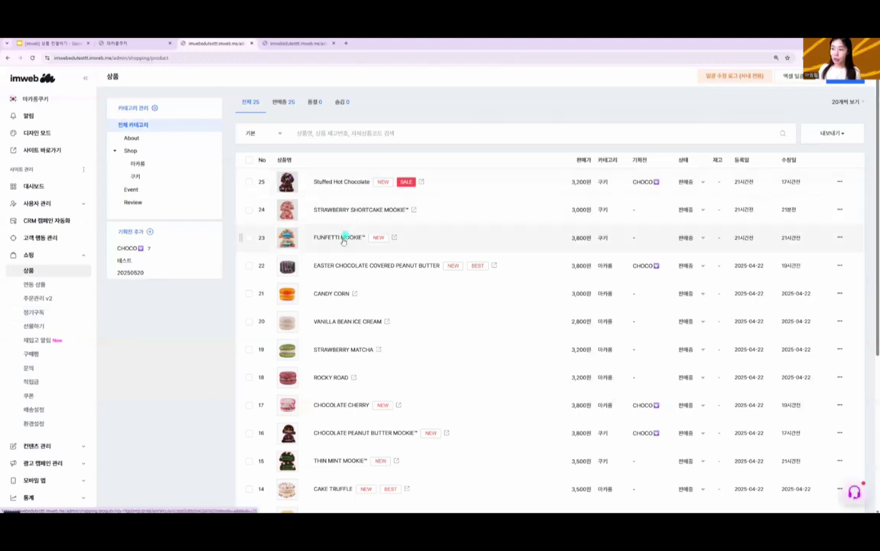
{"action": "left_click", "coordinate": [341, 238]}
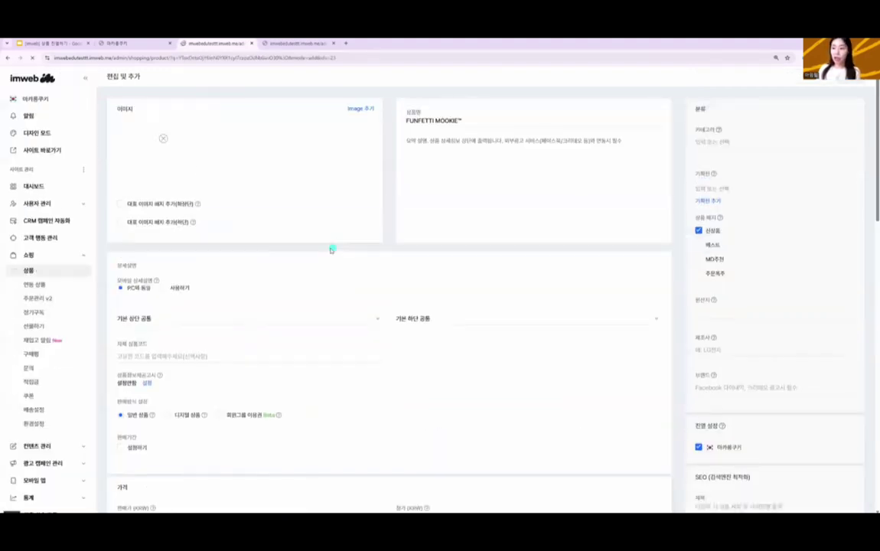
- Set 추가상품 to 사용 for FUNFETTI MOOKIE™ and read the section's help
{"action": "scroll", "coordinate": [333, 254], "scroll_direction": "down", "scroll_amount": 1}
{"action": "scroll", "coordinate": [333, 255], "scroll_direction": "down", "scroll_amount": 5}
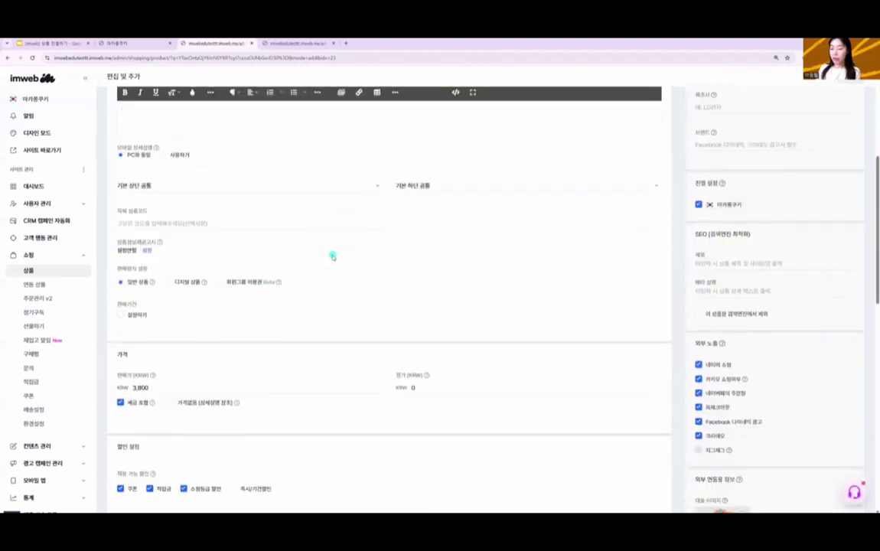
{"action": "scroll", "coordinate": [333, 259], "scroll_direction": "down", "scroll_amount": 4}
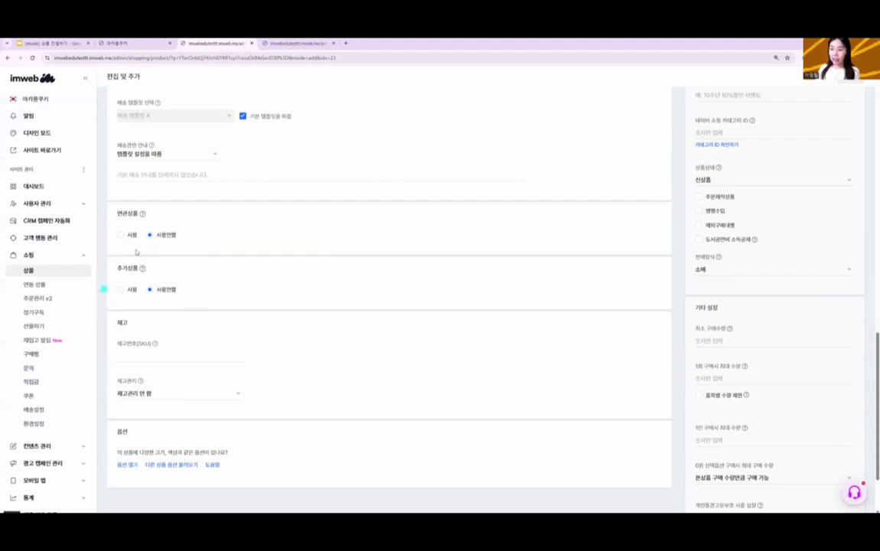
{"action": "left_click", "coordinate": [120, 289]}
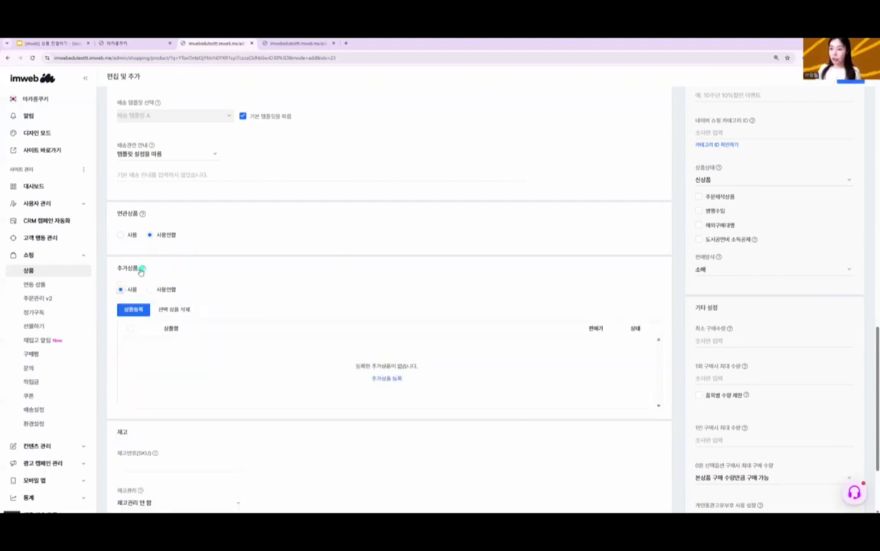
{"action": "mouse_move", "coordinate": [142, 270]}
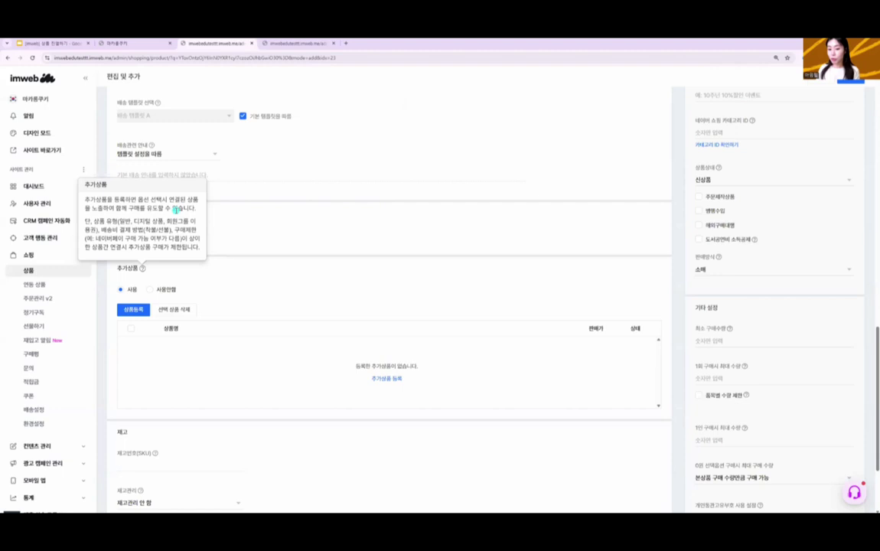
- Revisit the 추가 구성 상품 slide, and search for choco in the 상품등록 dialog of the 추가상품 section
{"action": "left_click", "coordinate": [61, 43]}
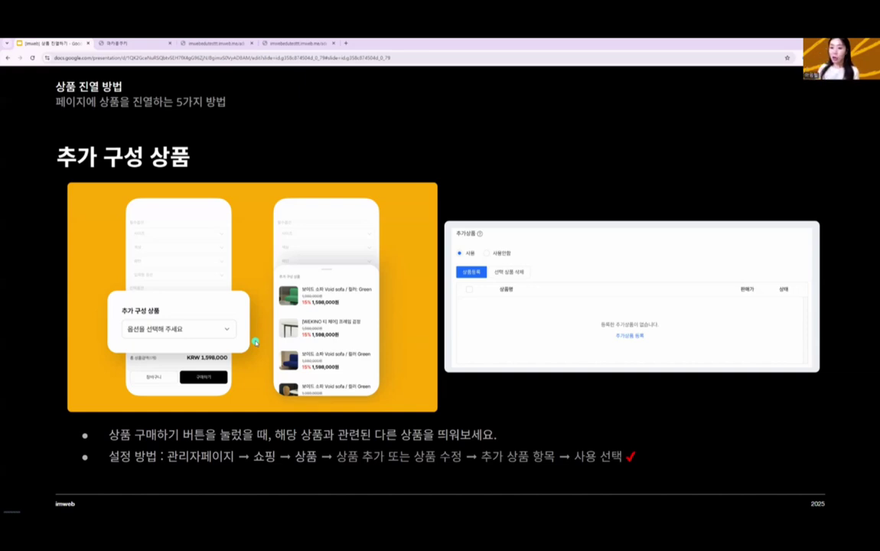
{"action": "left_click", "coordinate": [216, 43]}
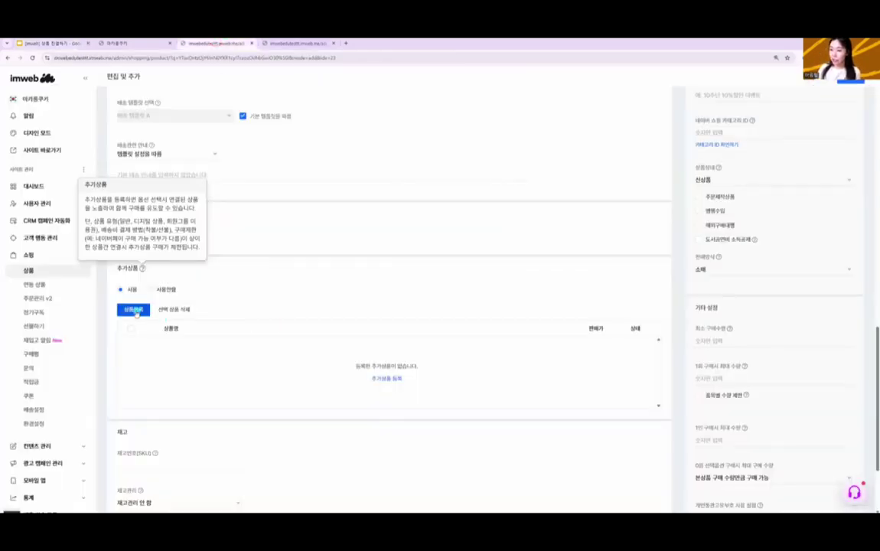
{"action": "left_click", "coordinate": [127, 313]}
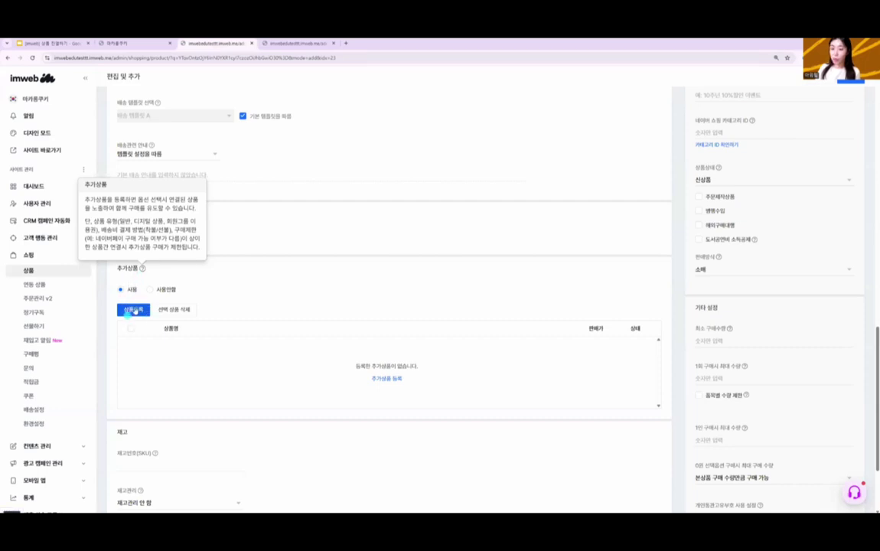
{"action": "left_click", "coordinate": [132, 310]}
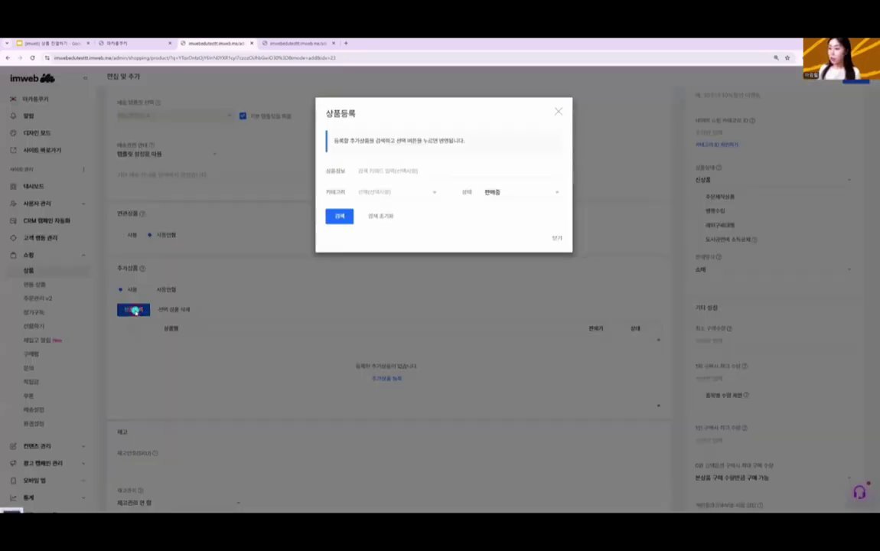
{"action": "left_click", "coordinate": [431, 169]}
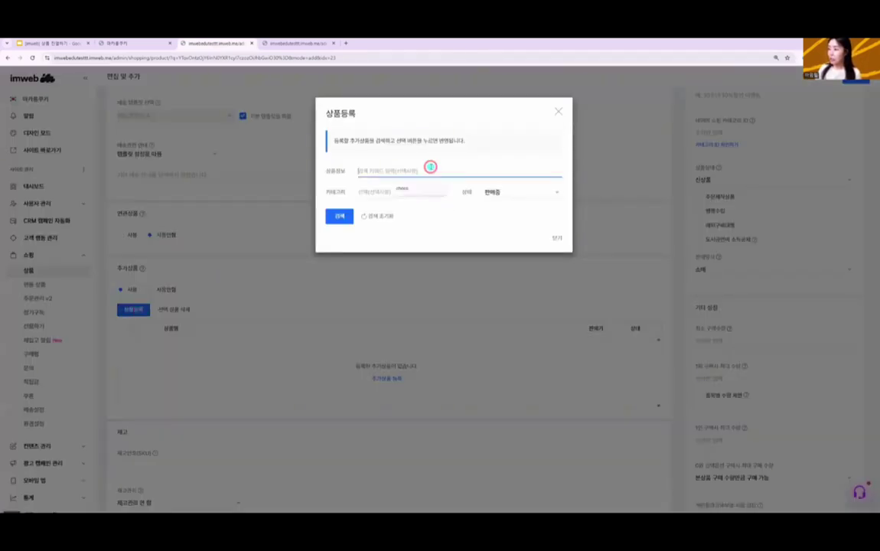
{"action": "left_click", "coordinate": [418, 189]}
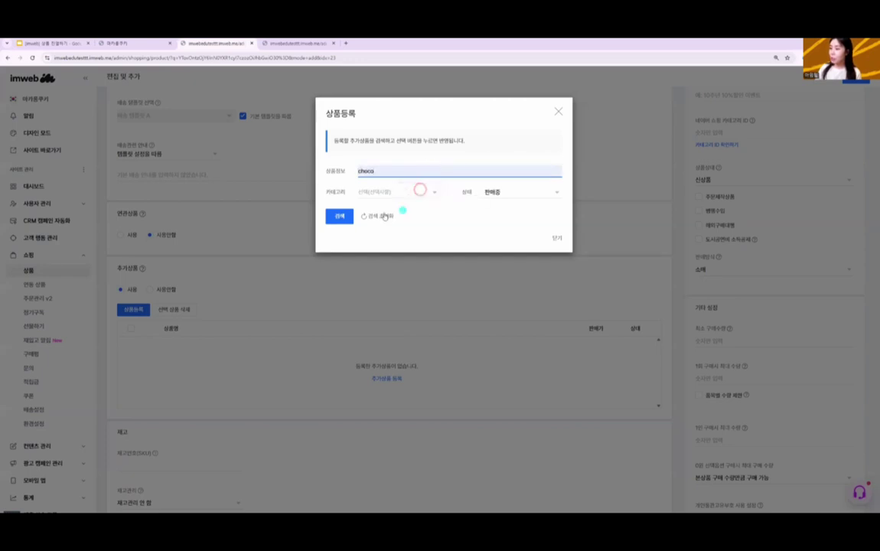
{"action": "left_click", "coordinate": [341, 217]}
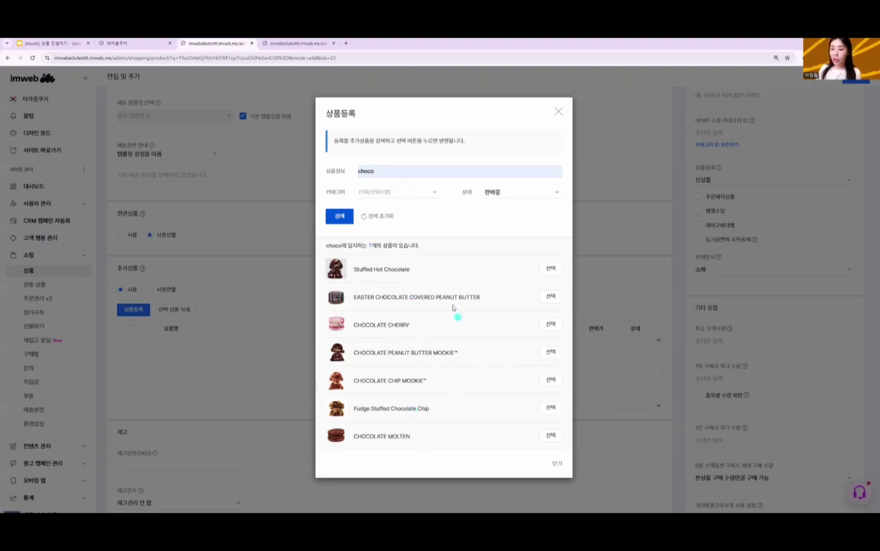
- Add every product in the search results, from Stuffed Hot Chocolate through CHOCOLATE MOLTEN, as 추가상품 and close the dialog
{"action": "left_click", "coordinate": [557, 271]}
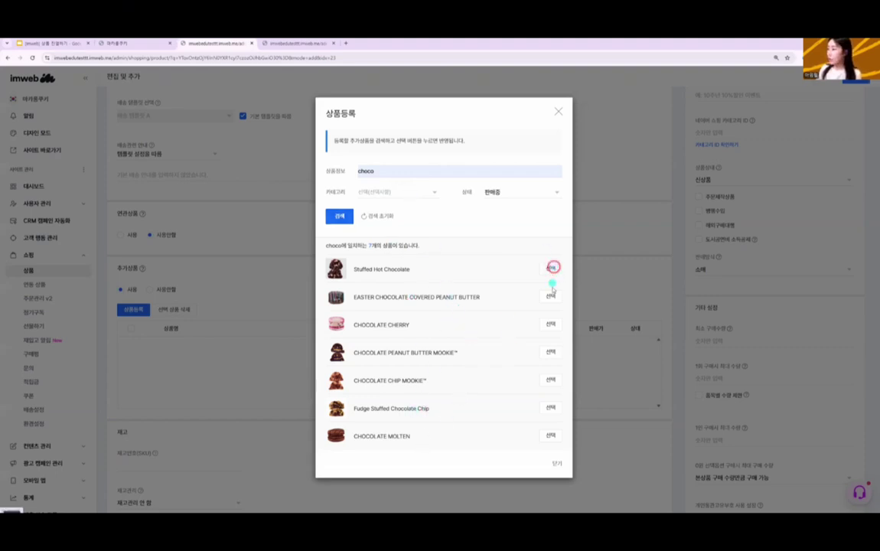
{"action": "left_click", "coordinate": [552, 297]}
{"action": "left_click", "coordinate": [549, 326]}
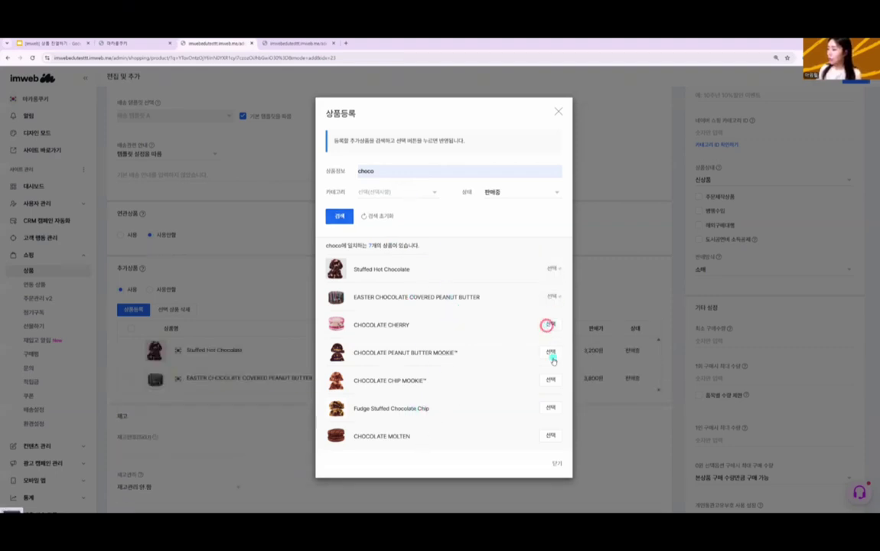
{"action": "left_click", "coordinate": [552, 352]}
{"action": "left_click", "coordinate": [551, 381]}
{"action": "left_click", "coordinate": [551, 408]}
{"action": "left_click", "coordinate": [550, 435]}
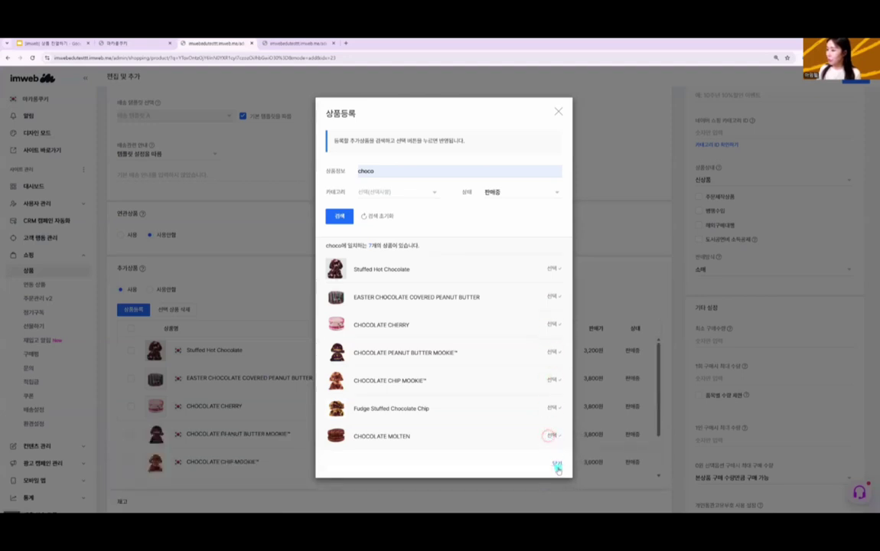
{"action": "left_click", "coordinate": [557, 465]}
{"action": "scroll", "coordinate": [520, 349], "scroll_direction": "down", "scroll_amount": 1}
{"action": "scroll", "coordinate": [536, 345], "scroll_direction": "up", "scroll_amount": 1}
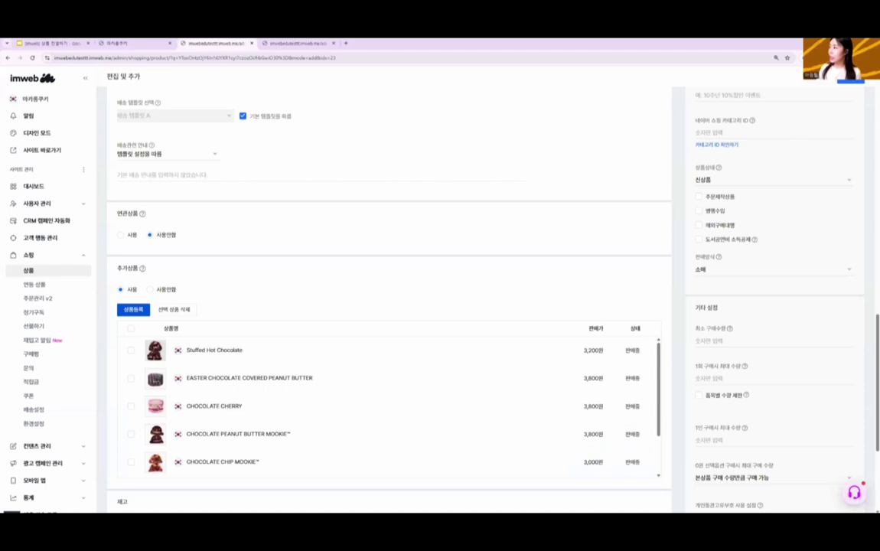
- Save the FUNFETTI MOOKIE™ product and switch to the storefront's CHOCO page
{"action": "scroll", "coordinate": [498, 157], "scroll_direction": "up", "scroll_amount": 4}
{"action": "scroll", "coordinate": [530, 181], "scroll_direction": "up", "scroll_amount": 10}
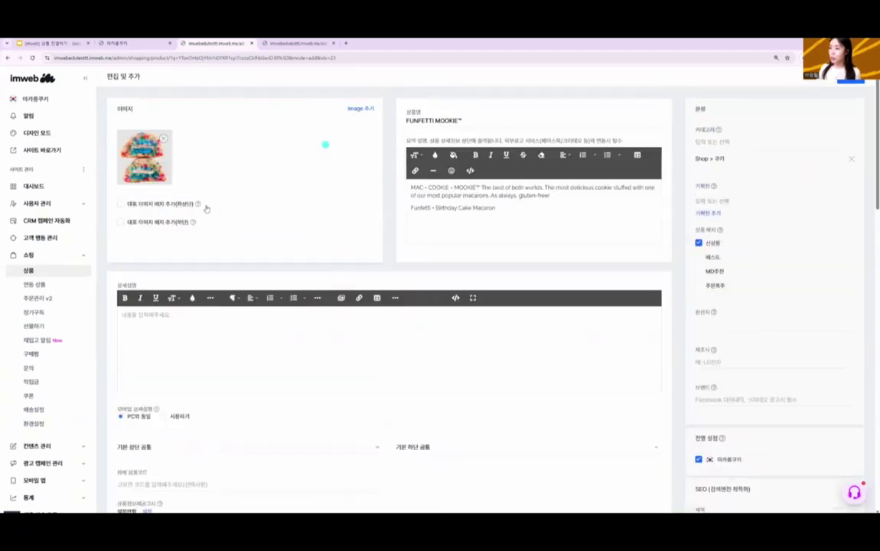
{"action": "key", "text": "F5"}
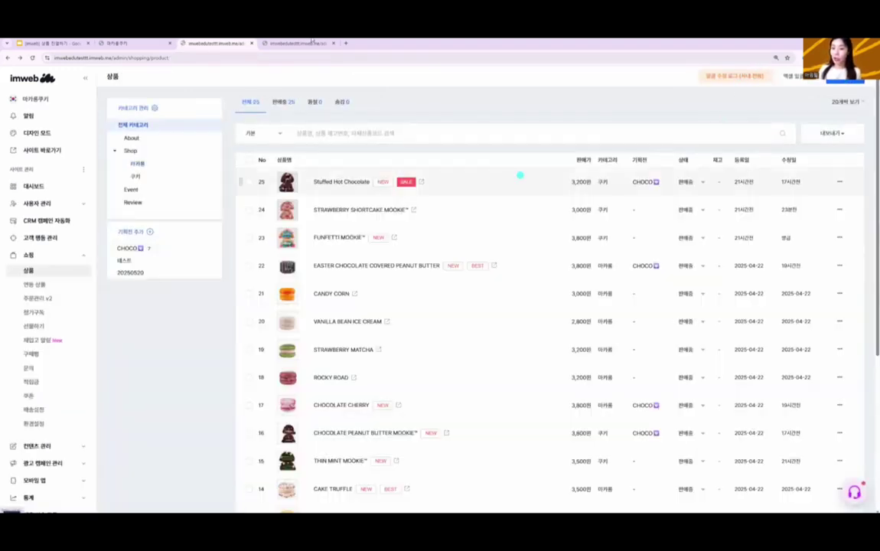
{"action": "left_click", "coordinate": [119, 43]}
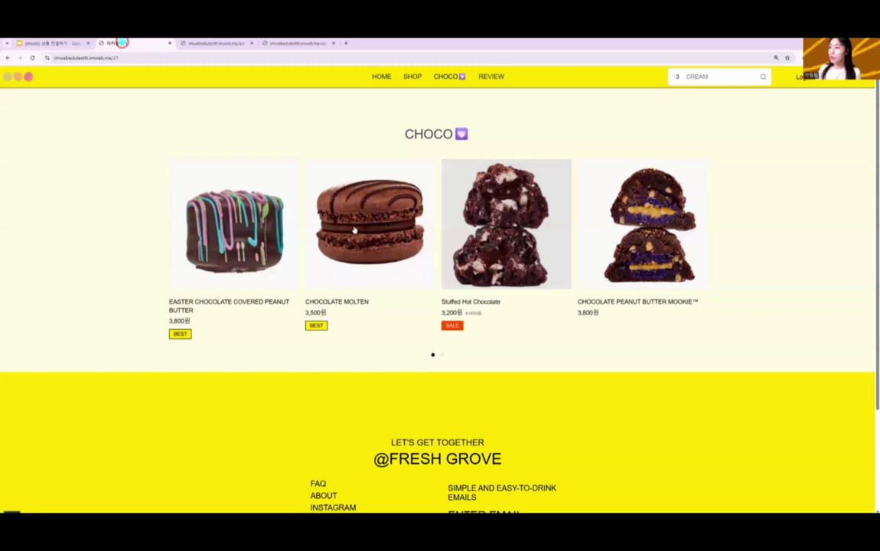
- Open FUNFETTI MOOKIE™ from the storefront's COOKIES category and expand its 추가 상품 list
{"action": "mouse_move", "coordinate": [423, 80]}
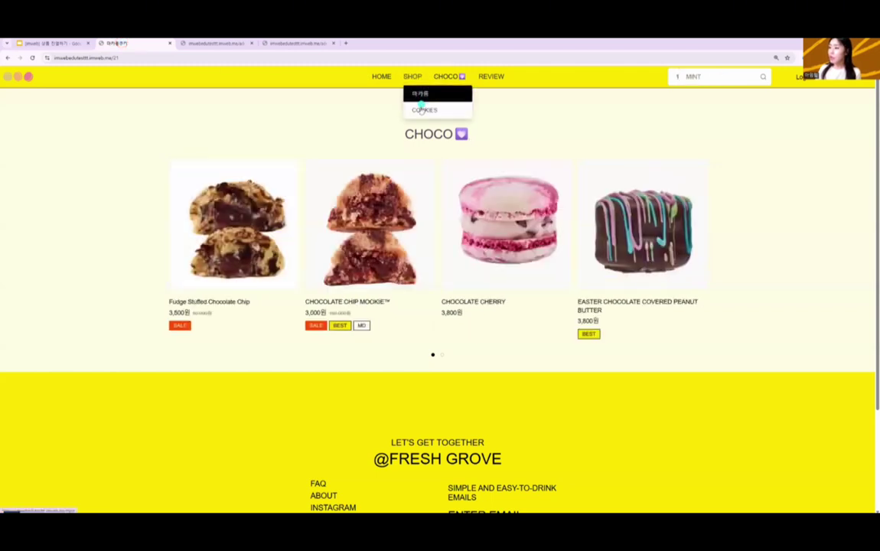
{"action": "left_click", "coordinate": [420, 108]}
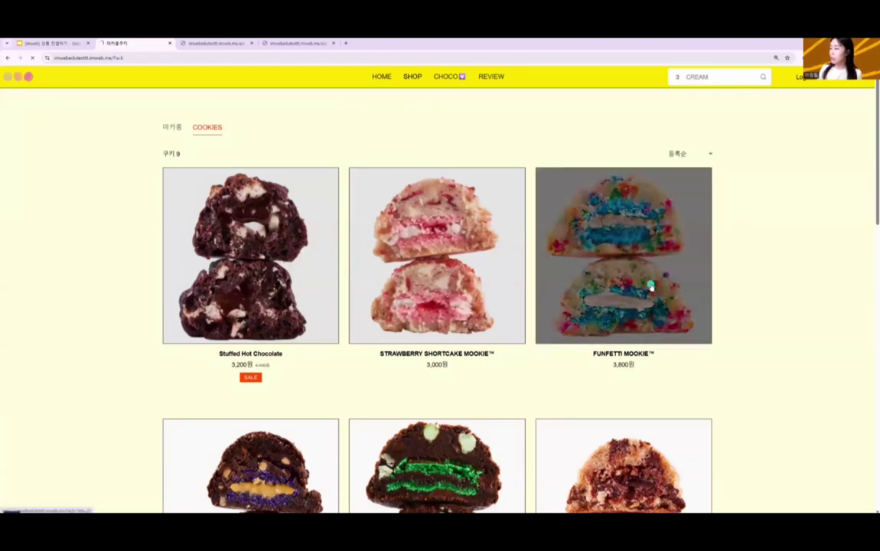
{"action": "left_click", "coordinate": [654, 294]}
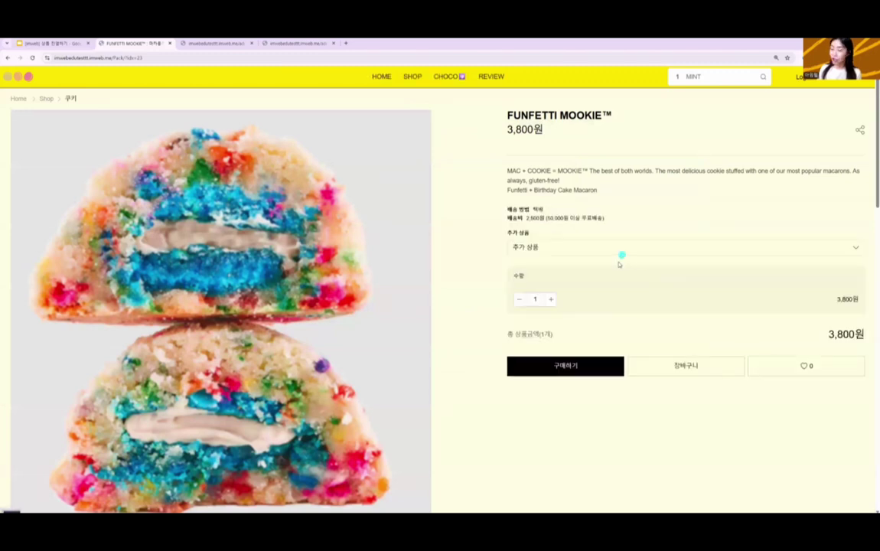
{"action": "left_click", "coordinate": [554, 248]}
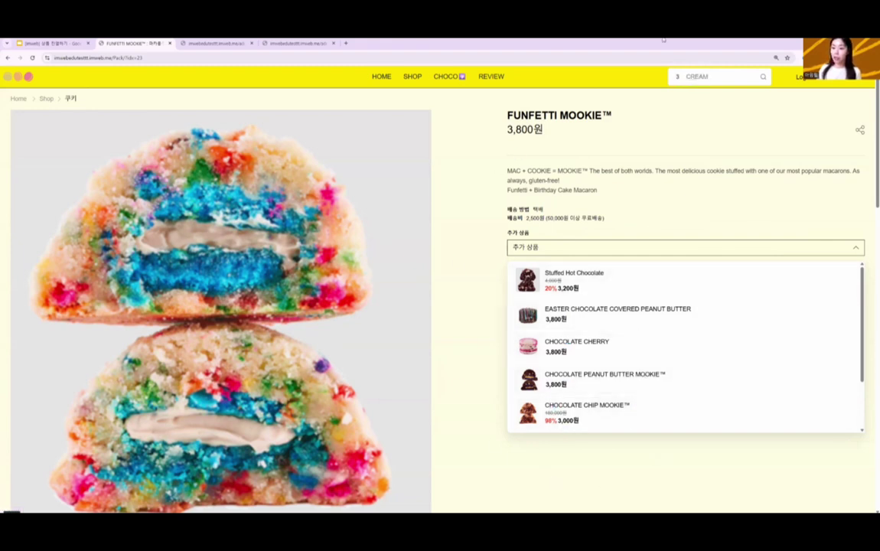
- Return to the slide deck and advance from the 추가 구성 상품 slide to the 매출 상승 도구 slide
{"action": "left_click", "coordinate": [47, 43]}
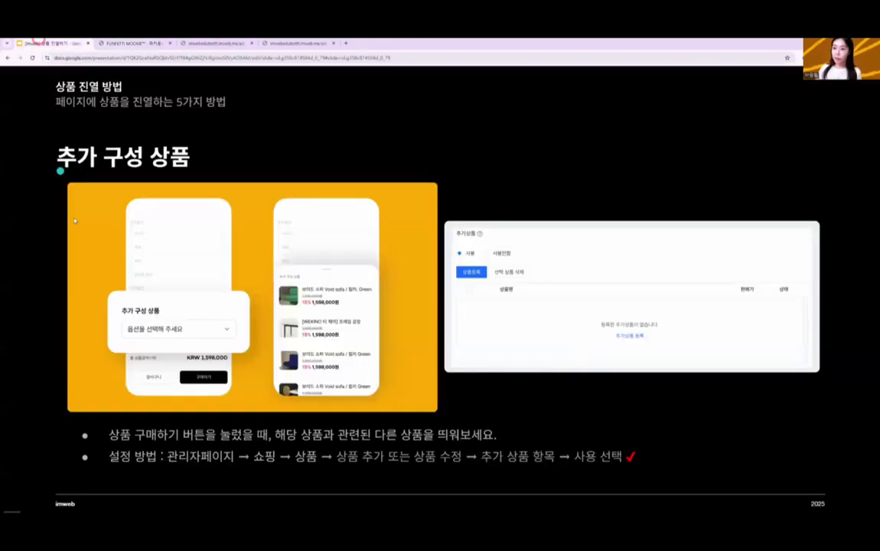
{"action": "key", "text": "Right"}
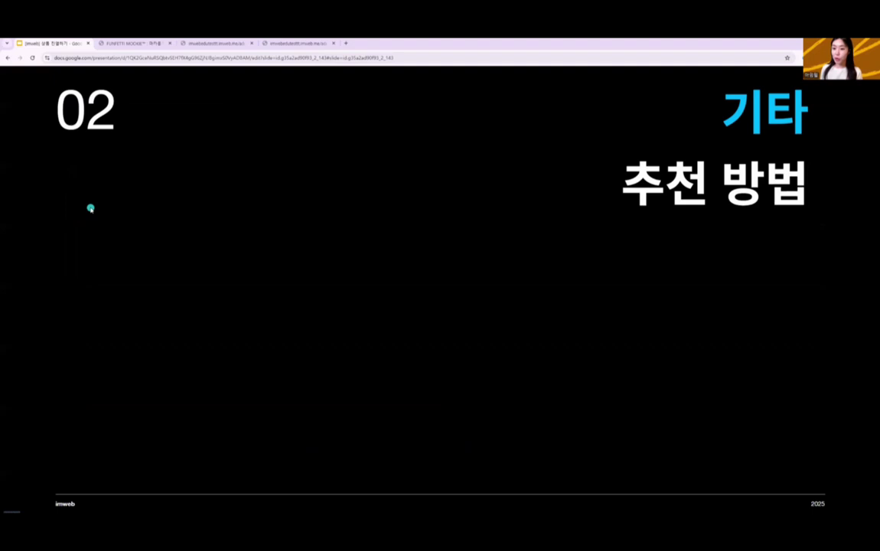
{"action": "key", "text": "Right"}
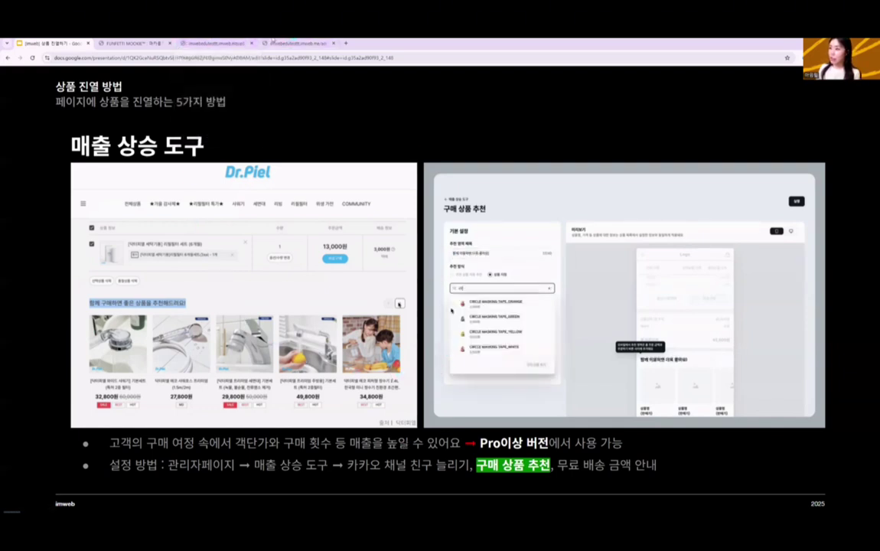
- Open the 구매 상품 추천 settings under 매출 상승 도구 in the imweb admin and compare them with the slide
{"action": "left_click", "coordinate": [214, 43]}
{"action": "scroll", "coordinate": [35, 337], "scroll_direction": "down", "scroll_amount": 1}
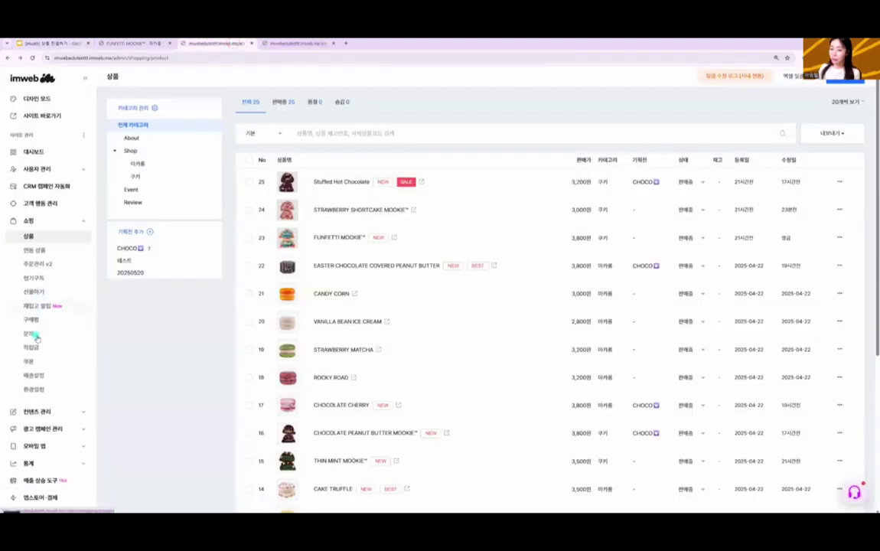
{"action": "scroll", "coordinate": [35, 337], "scroll_direction": "down", "scroll_amount": 2}
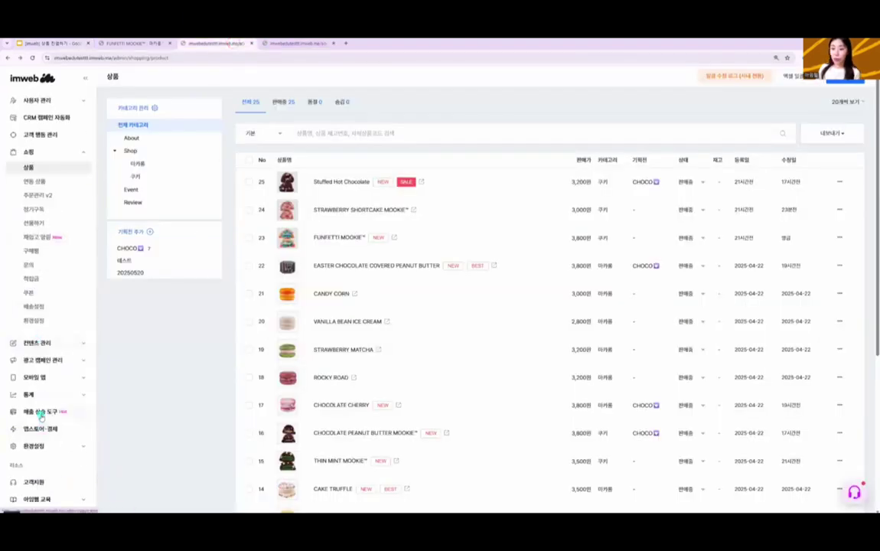
{"action": "left_click", "coordinate": [41, 413]}
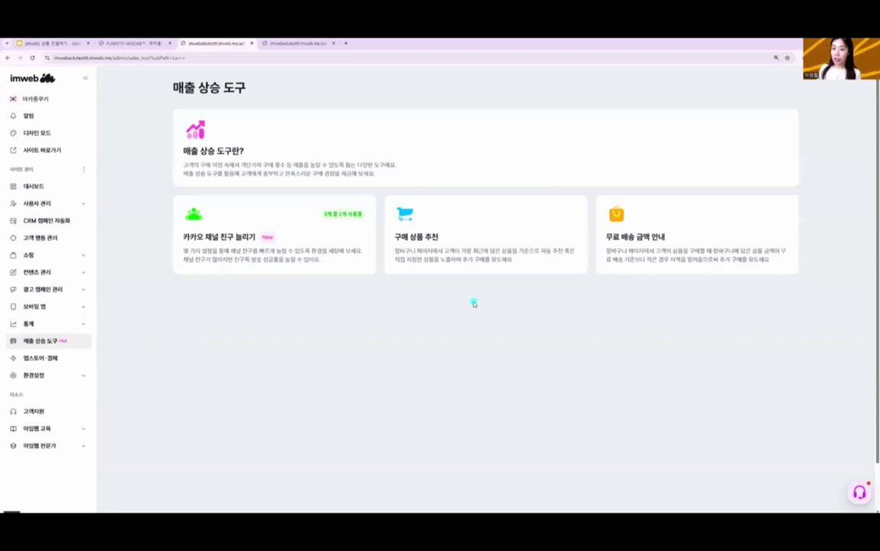
{"action": "left_click", "coordinate": [450, 264]}
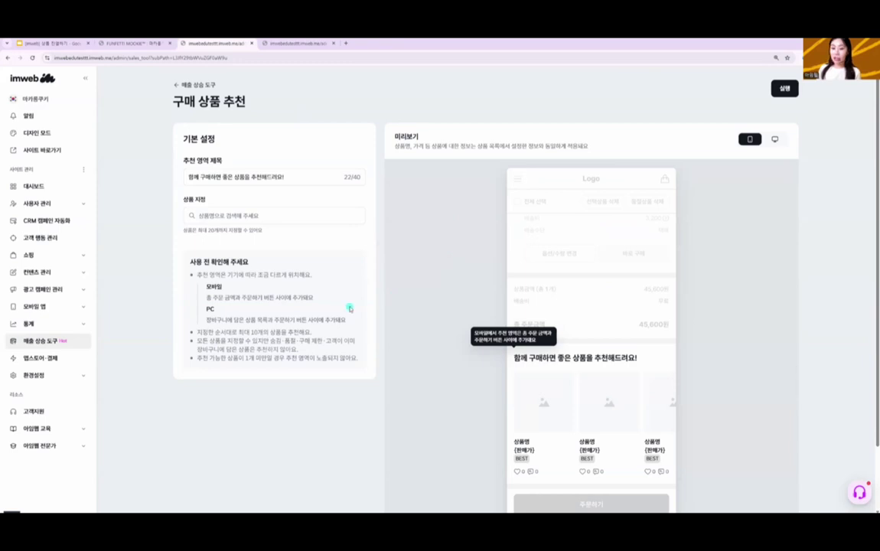
{"action": "key", "text": "alt+Left"}
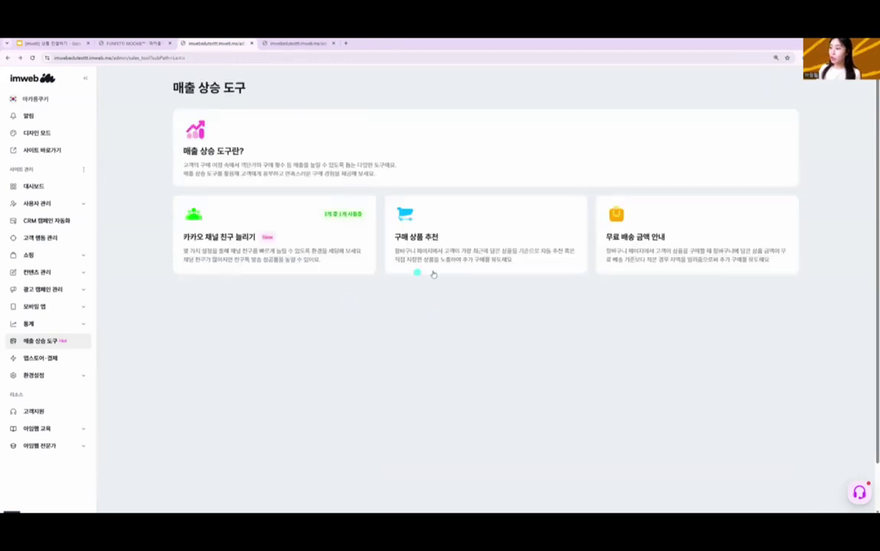
{"action": "triple_click", "coordinate": [529, 265]}
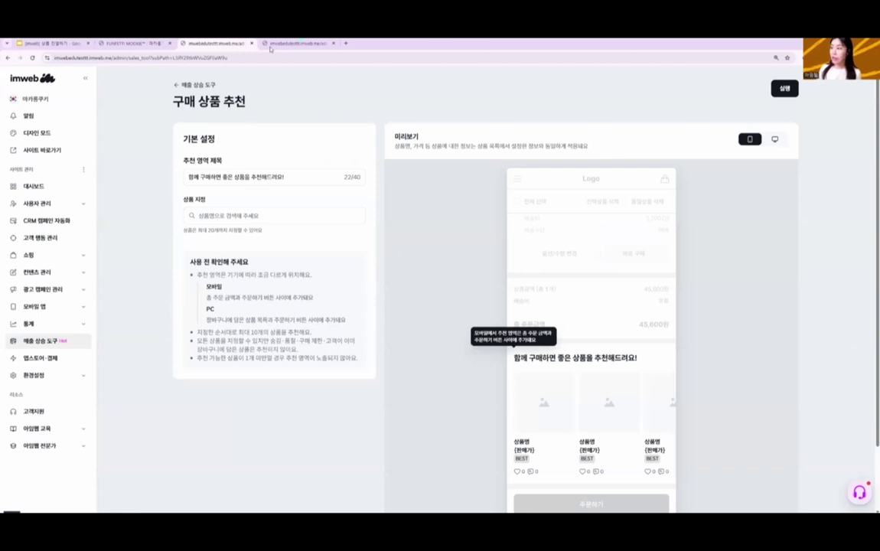
{"action": "left_click", "coordinate": [55, 43]}
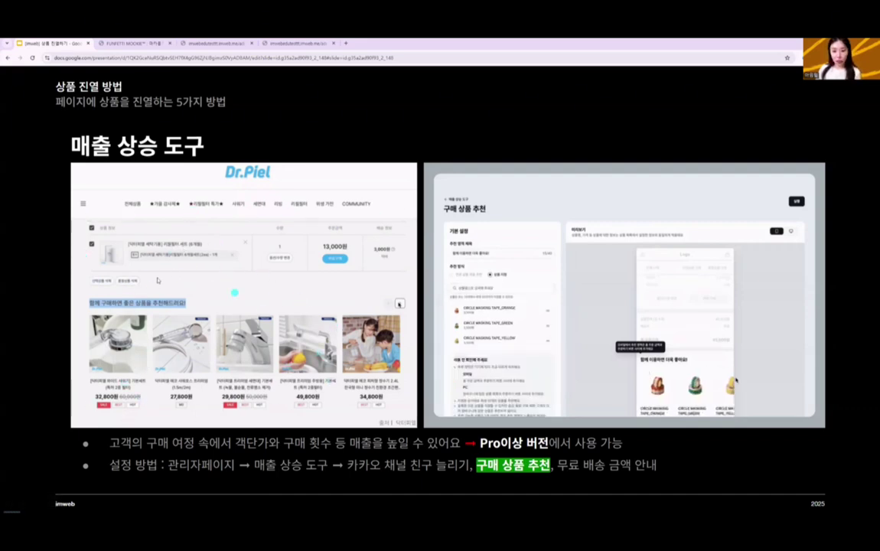
{"action": "left_click", "coordinate": [218, 43]}
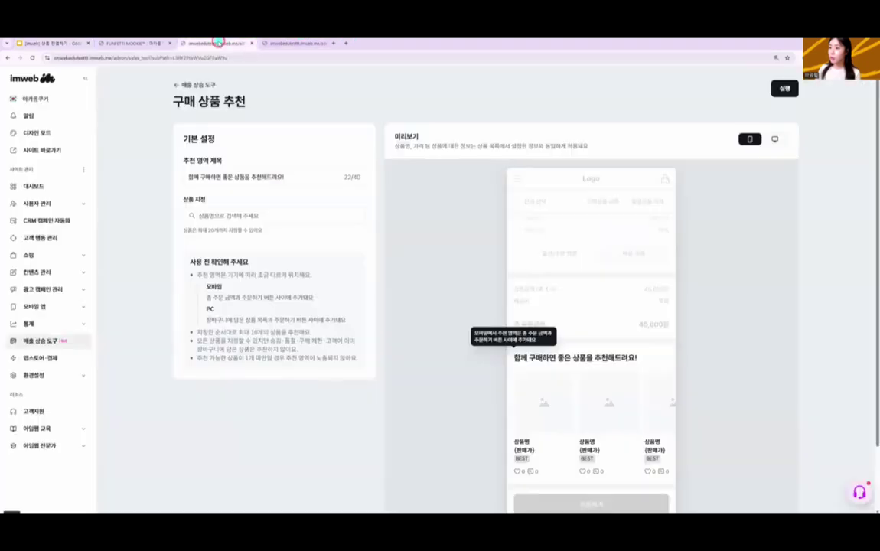
- Replace the 추천 영역 제목 with 많은 분들이 함께 구매해요
{"action": "left_click", "coordinate": [309, 177]}
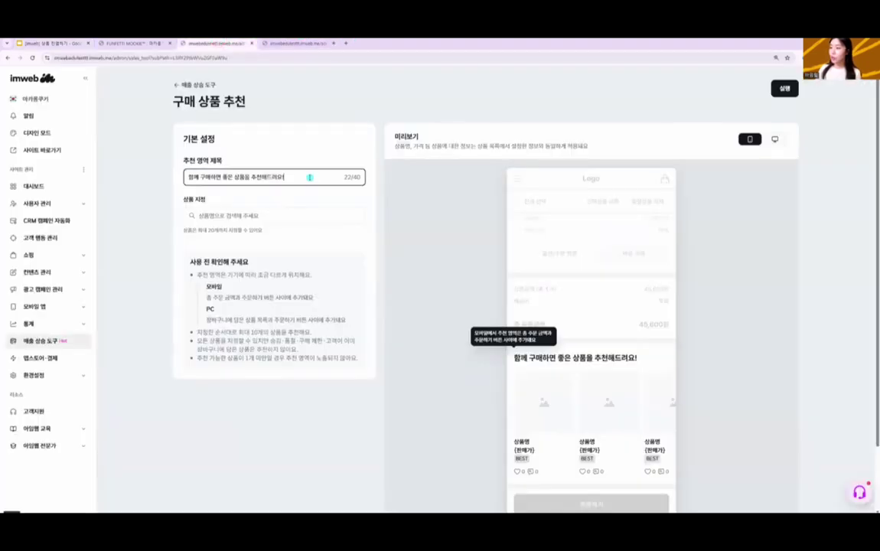
{"action": "key", "text": "ctrl+a"}
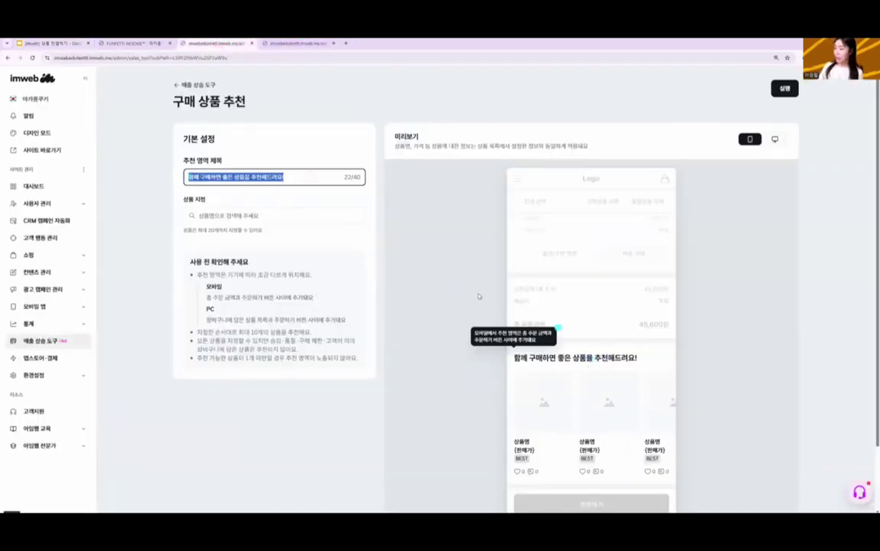
{"action": "key", "text": "BackSpace"}
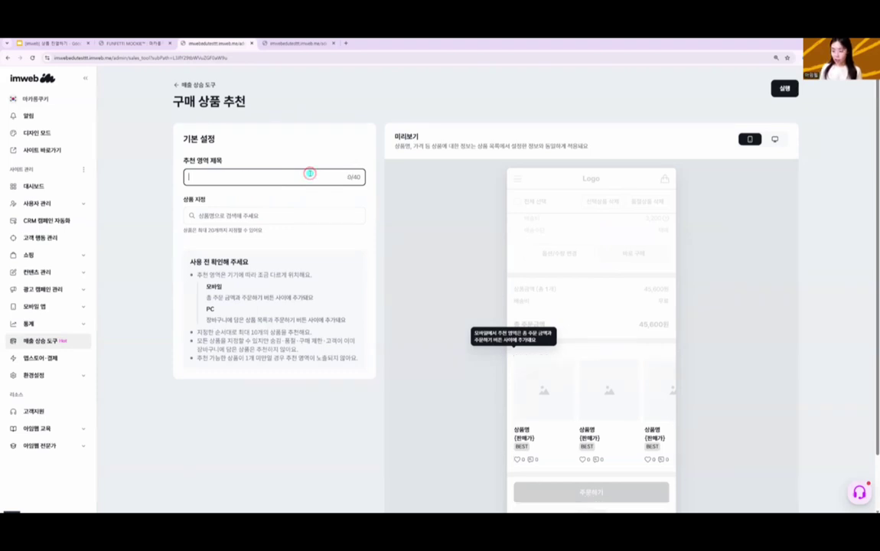
{"action": "type", "text": "gka"}
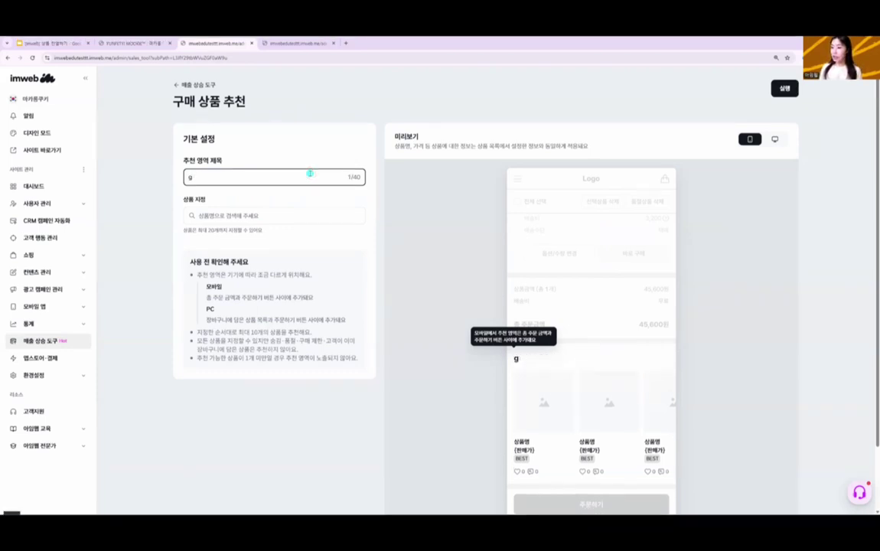
{"action": "key", "text": "BackSpace"}
{"action": "type", "text": "함께"}
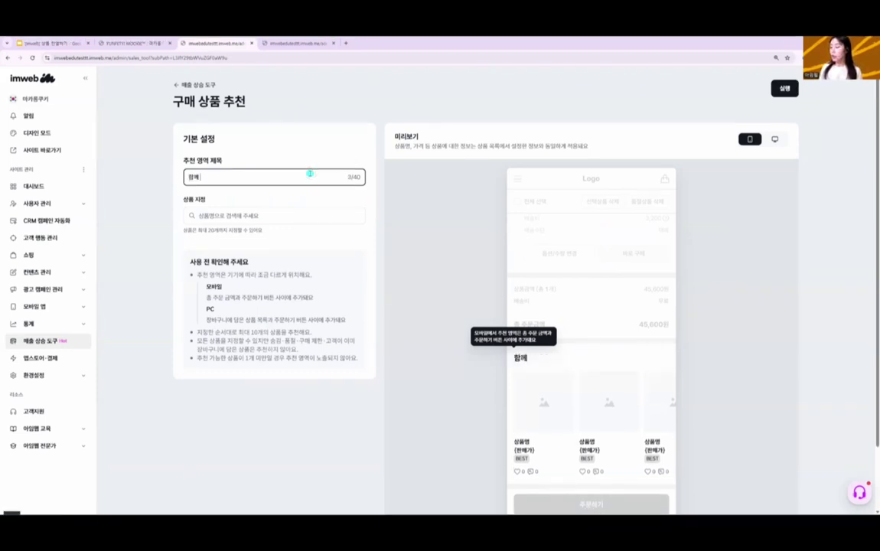
{"action": "key", "text": "BackSpace"}
{"action": "key", "text": "BackSpace"}
{"action": "type", "text": "많은 봄들이"}
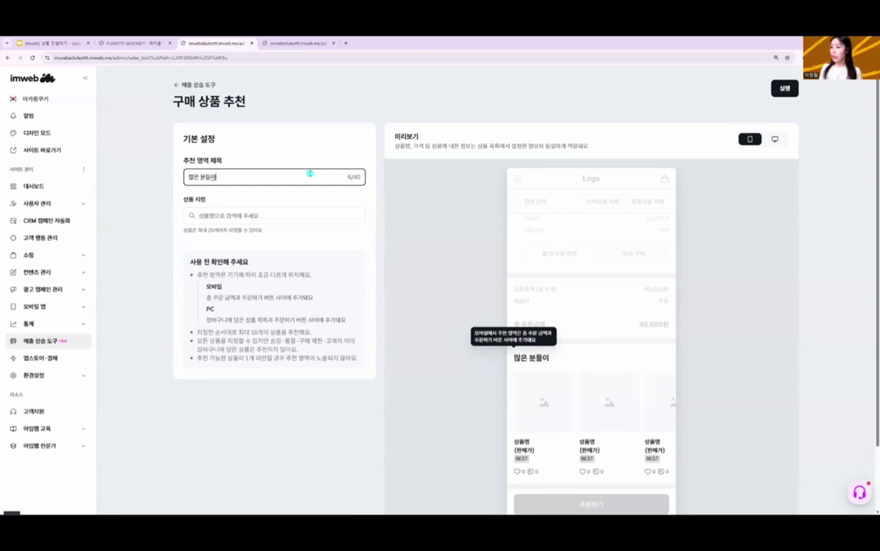
{"action": "type", "text": " 추ㅁ께 구매해요"}
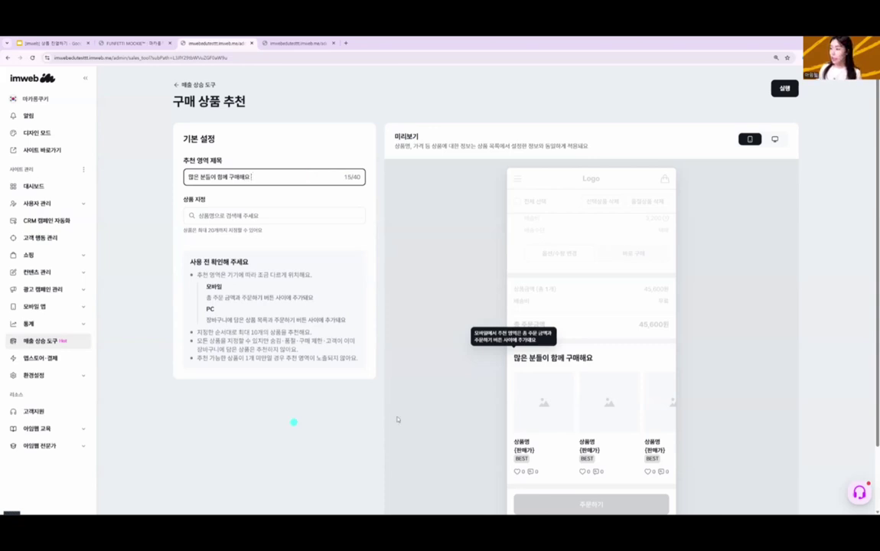
- Check the recommendation title in the mobile preview and in the PC preview
{"action": "left_click_drag", "start_coordinate": [601, 357], "coordinate": [507, 358]}
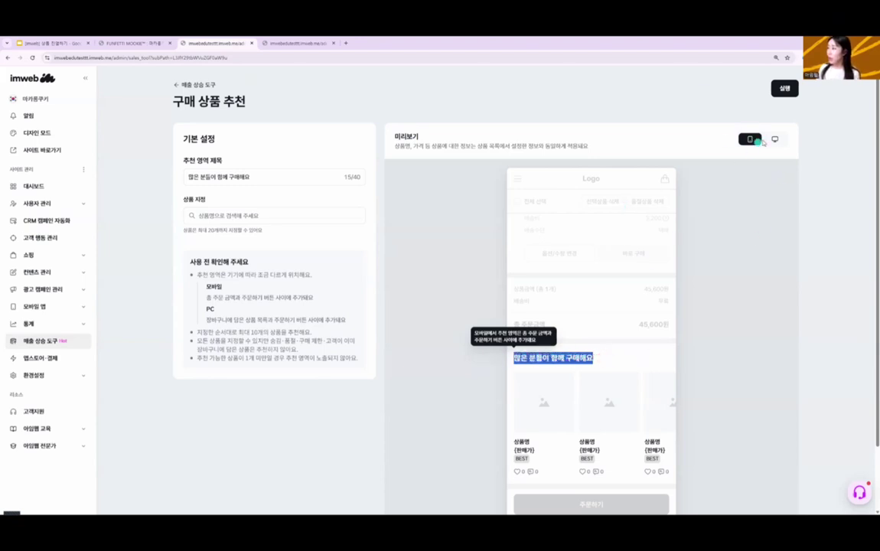
{"action": "left_click", "coordinate": [773, 138]}
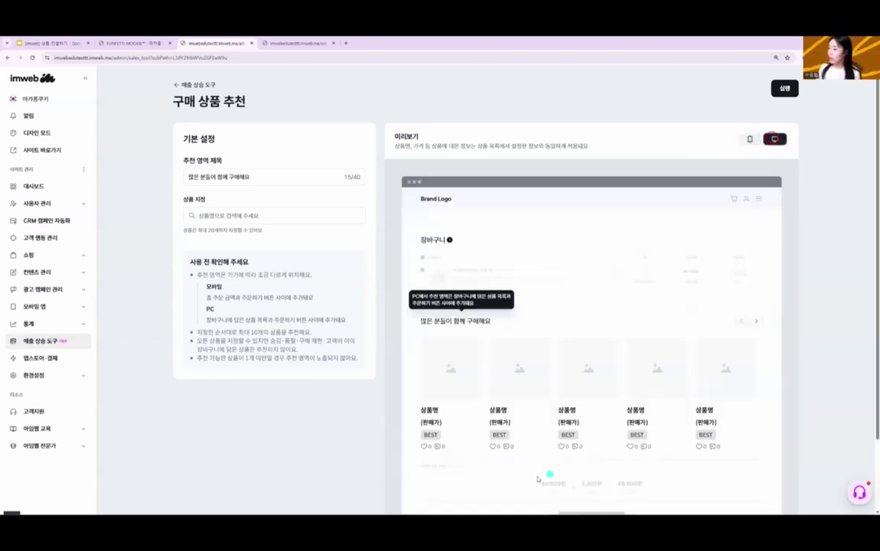
{"action": "left_click", "coordinate": [528, 319]}
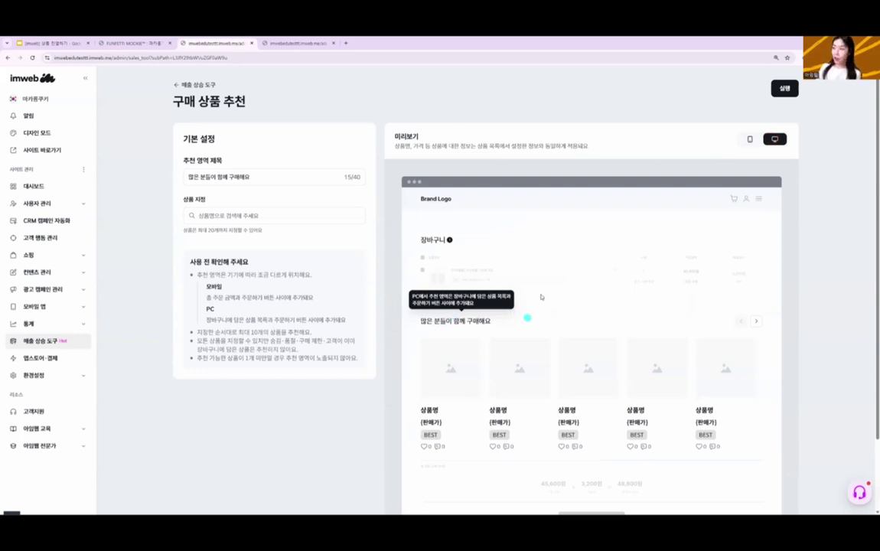
- Search for CHOCO products in the 상품 지정 setting
{"action": "left_click", "coordinate": [199, 218]}
{"action": "left_click", "coordinate": [275, 265]}
{"action": "left_click", "coordinate": [254, 212]}
{"action": "type", "text": "최"}
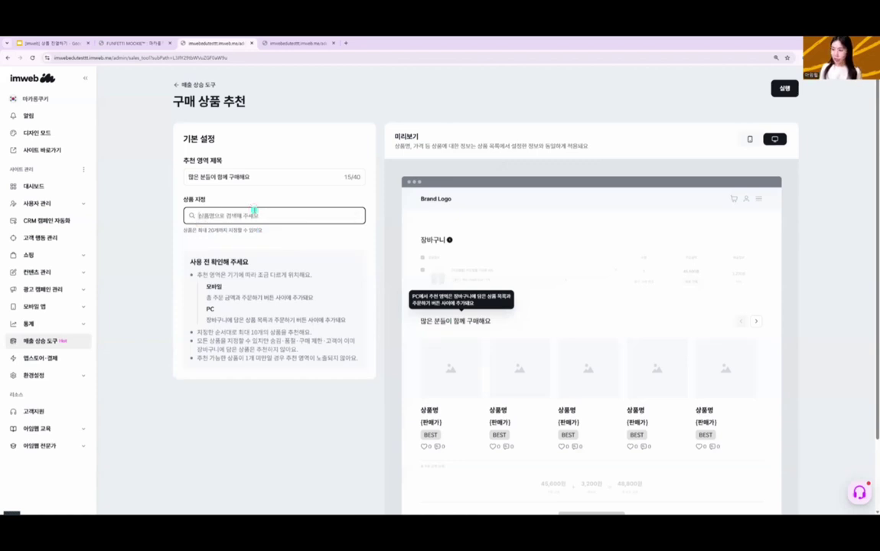
{"action": "key", "text": "BackSpace"}
{"action": "type", "text": "CHOCO"}
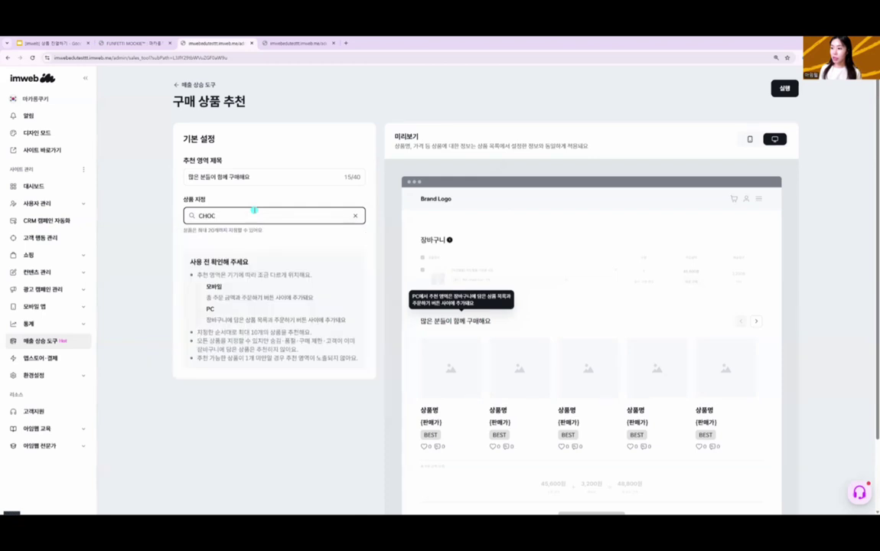
- Add CHOCOLATE PEANUT BUTTER MOOKIE™, Stuffed Hot Chocolate, CHOCOLATE CHIP MOOKIE™, Fudge Stuffed Chocolate Chip and CHOCOLATE MOLTEN as recommended products
{"action": "left_click", "coordinate": [235, 239]}
{"action": "left_click", "coordinate": [234, 264]}
{"action": "left_click", "coordinate": [235, 289]}
{"action": "left_click", "coordinate": [260, 315]}
{"action": "left_click", "coordinate": [257, 348]}
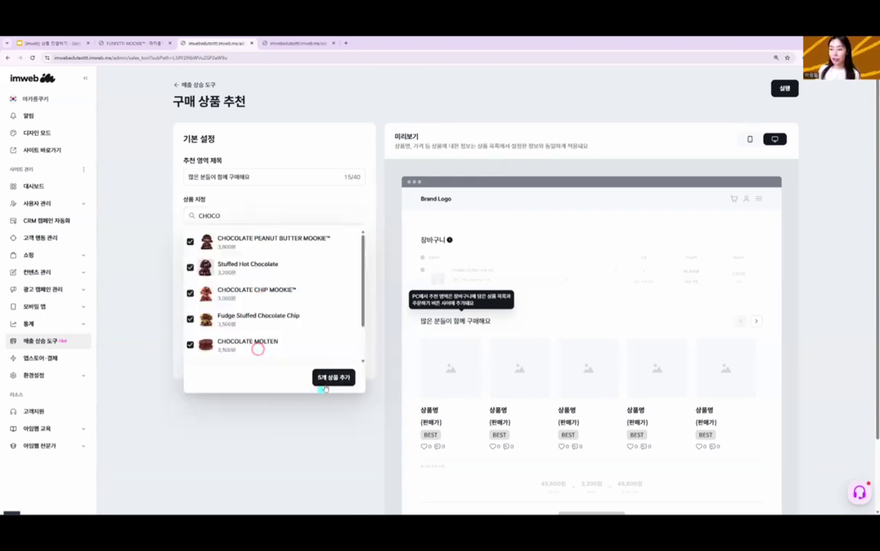
{"action": "left_click", "coordinate": [326, 380]}
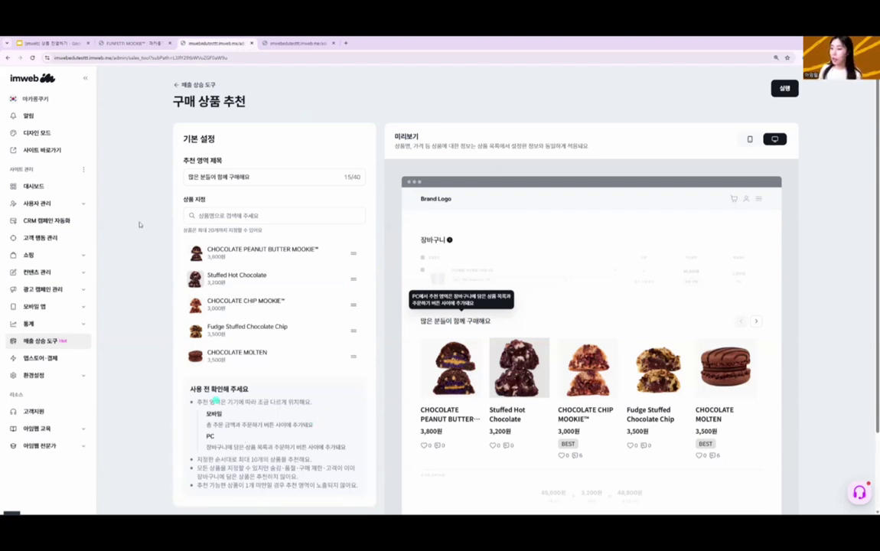
- Review the product limit note and page through the PC preview's recommendations, and return to the slide deck
{"action": "left_click_drag", "start_coordinate": [280, 230], "coordinate": [179, 227]}
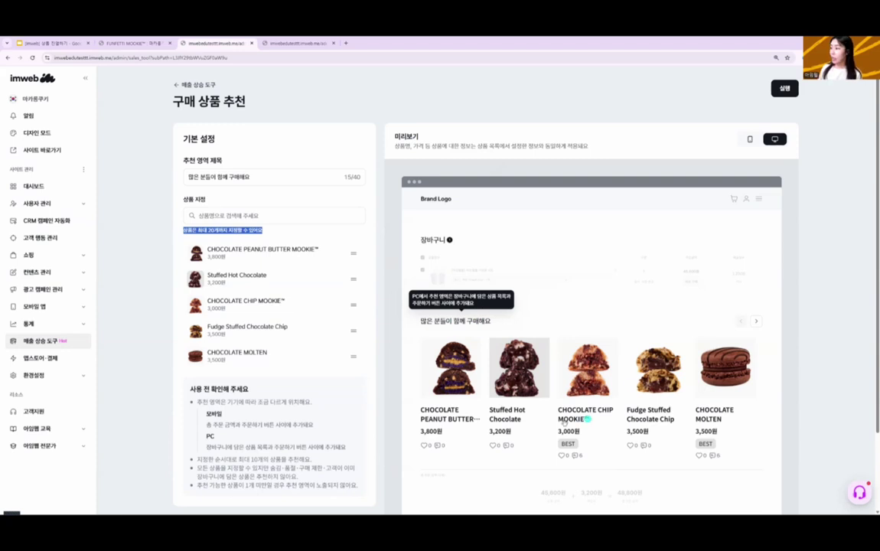
{"action": "left_click", "coordinate": [758, 320]}
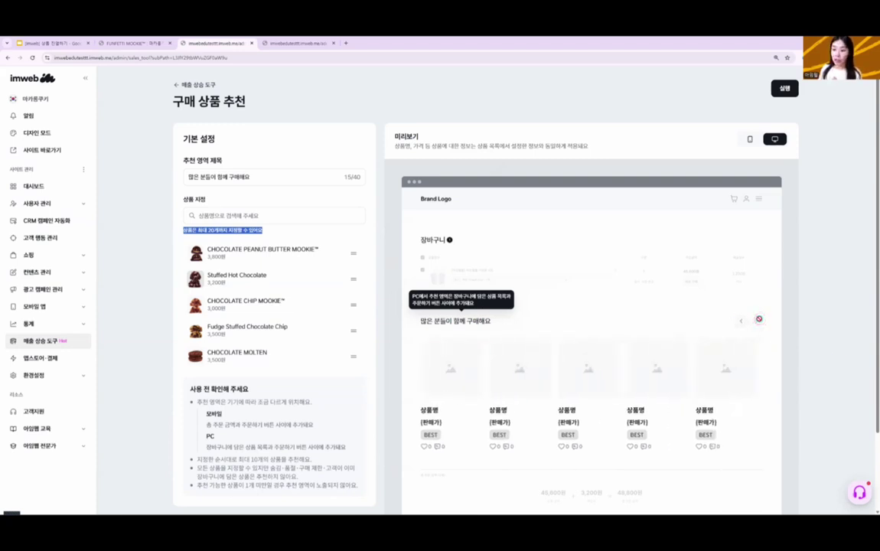
{"action": "left_click", "coordinate": [741, 320]}
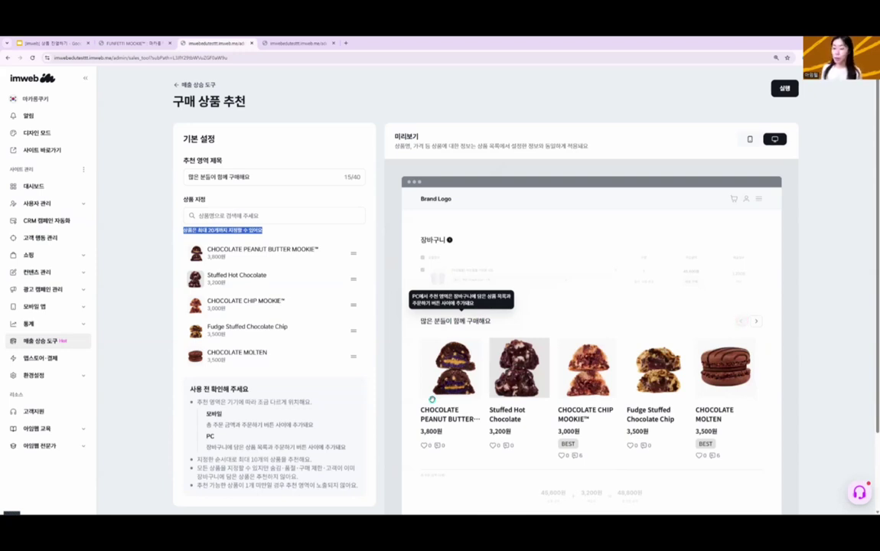
{"action": "left_click", "coordinate": [40, 42]}
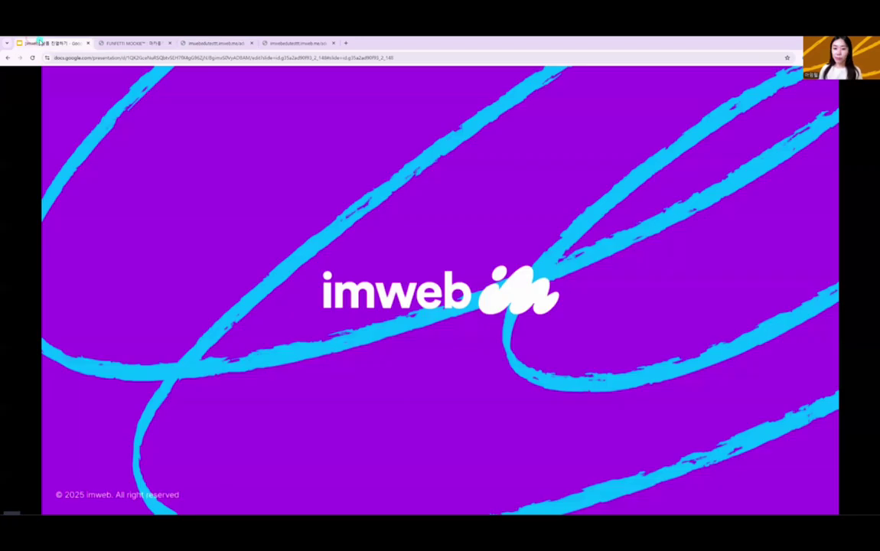